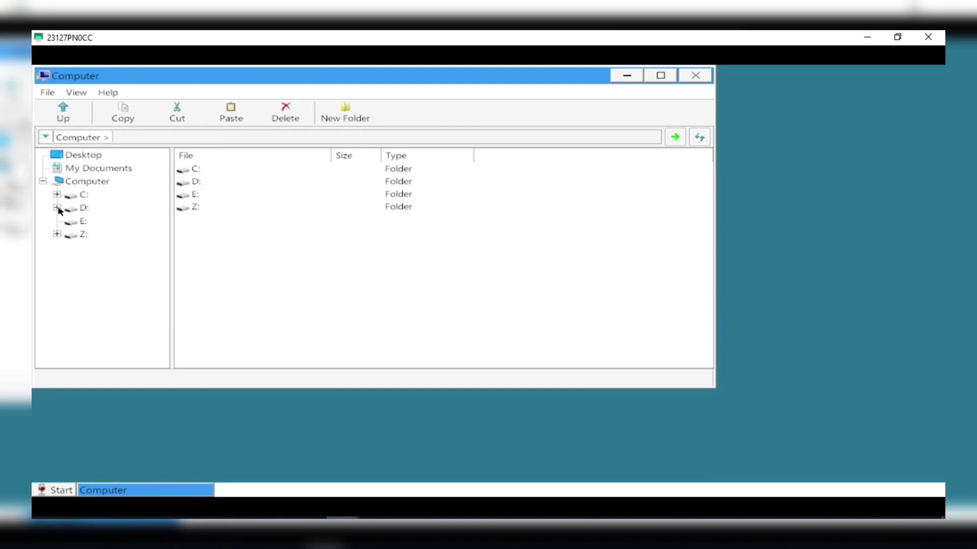
Expand the D: and Z: drives in the folder tree to view their folders, and collapse D: again
left_click(57, 208)
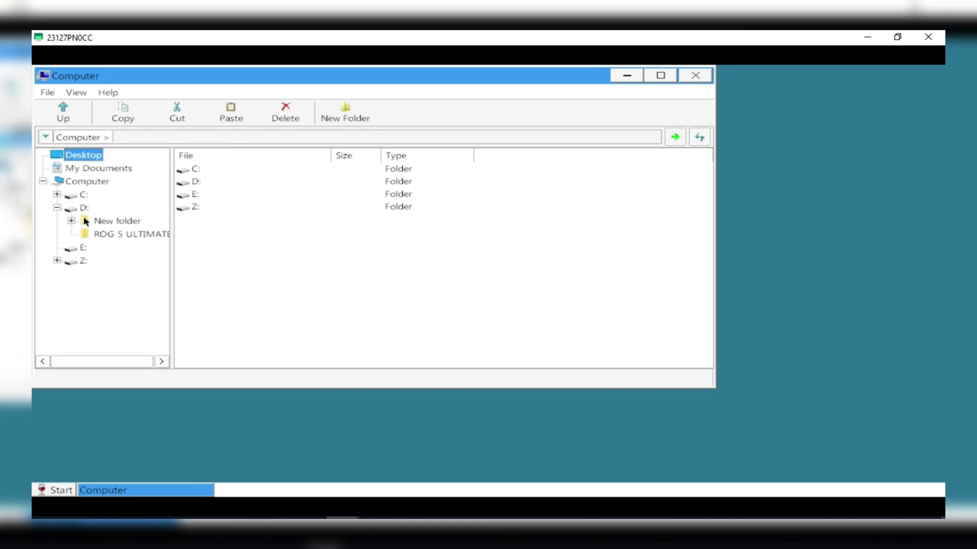
left_click(57, 261)
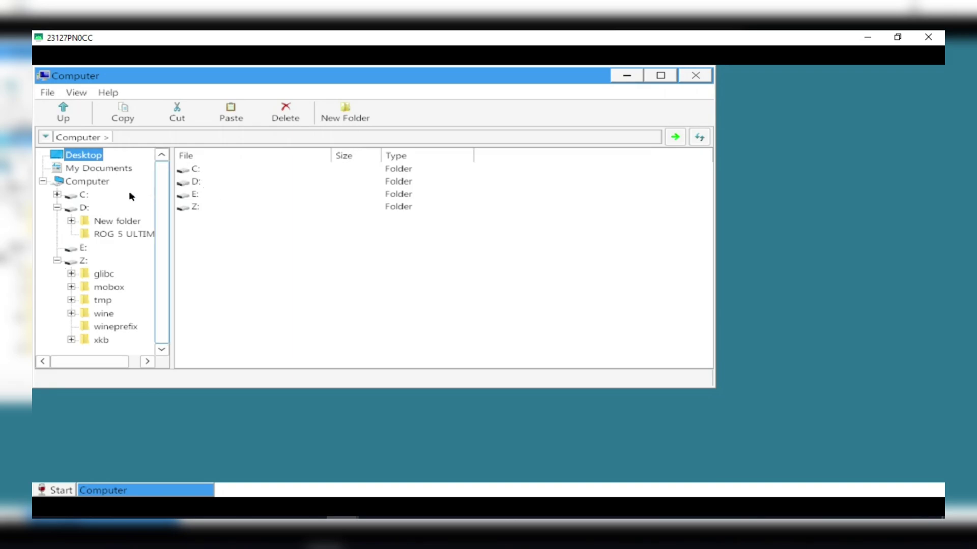
left_click(57, 208)
scroll(859, 364, "down", 10)
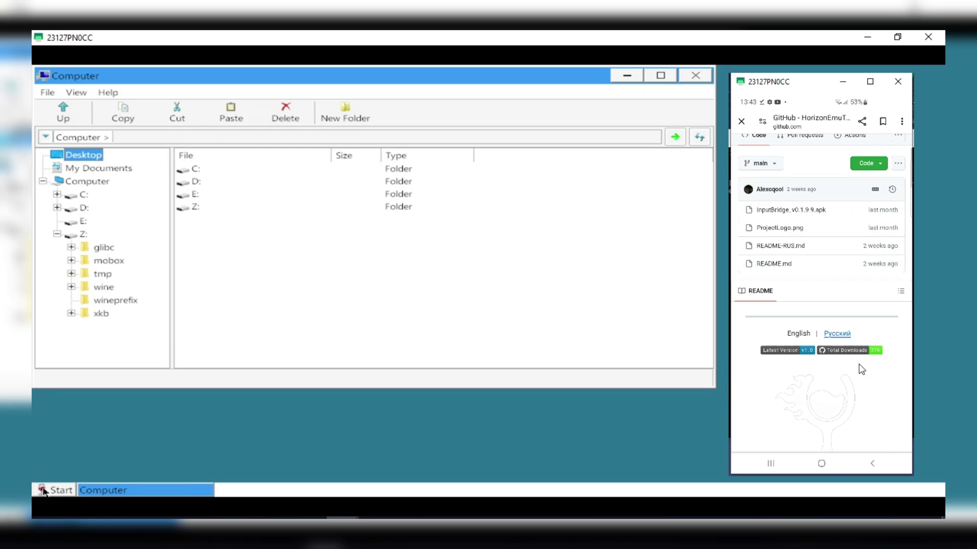
Open the Game Controllers settings of the Wine desktop, look over the joystick page and close it
left_click(43, 491)
scroll(859, 364, "down", 10)
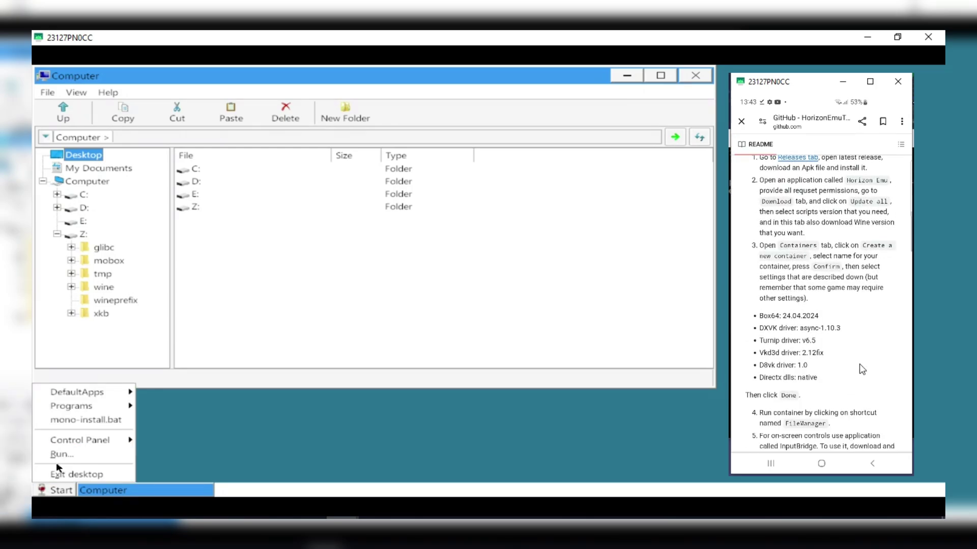
mouse_move(127, 440)
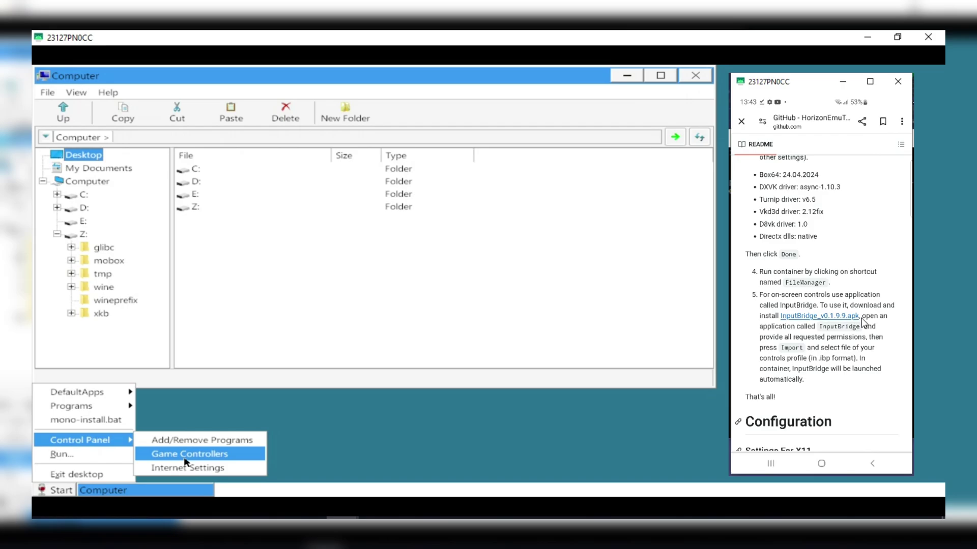
scroll(864, 325, "down", 5)
left_click(192, 456)
scroll(863, 325, "down", 3)
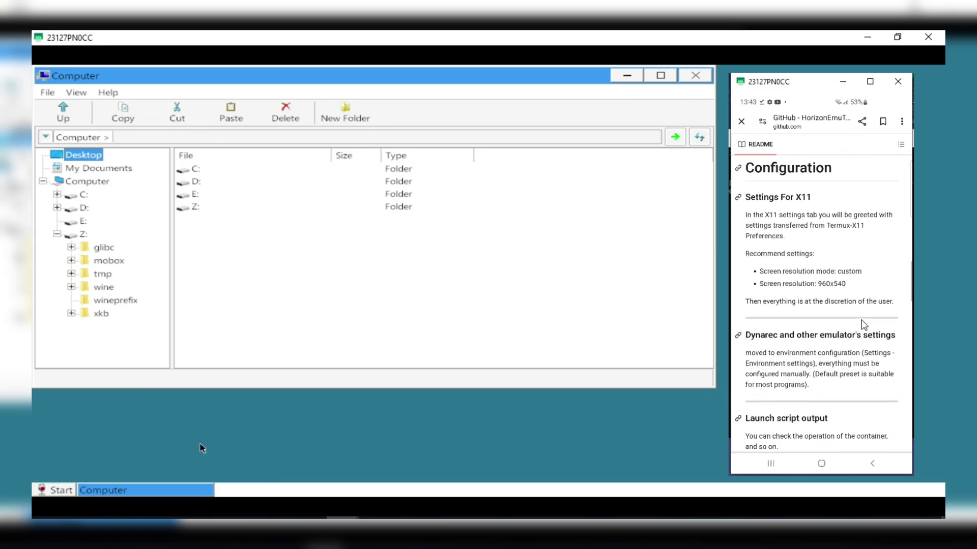
scroll(863, 324, "down", 2)
scroll(864, 324, "down", 5)
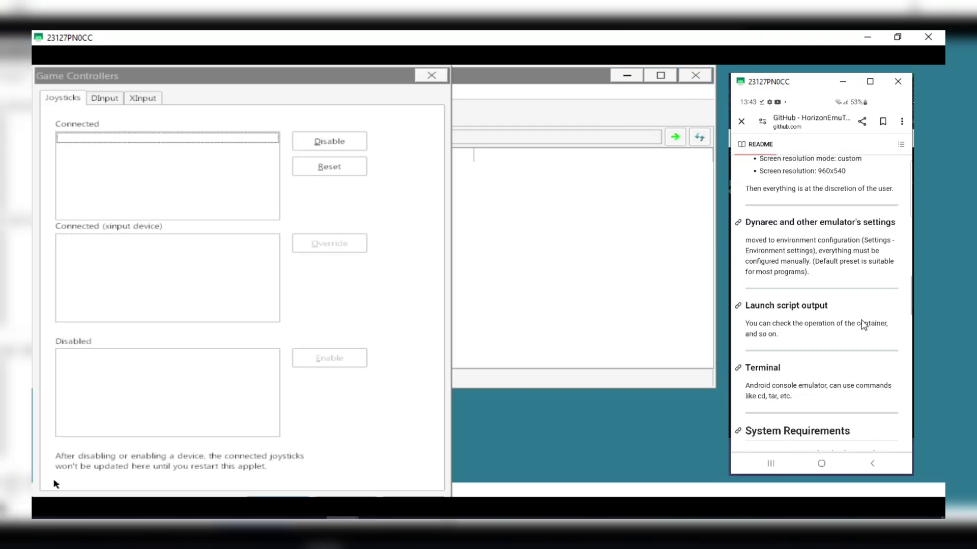
left_click(431, 75)
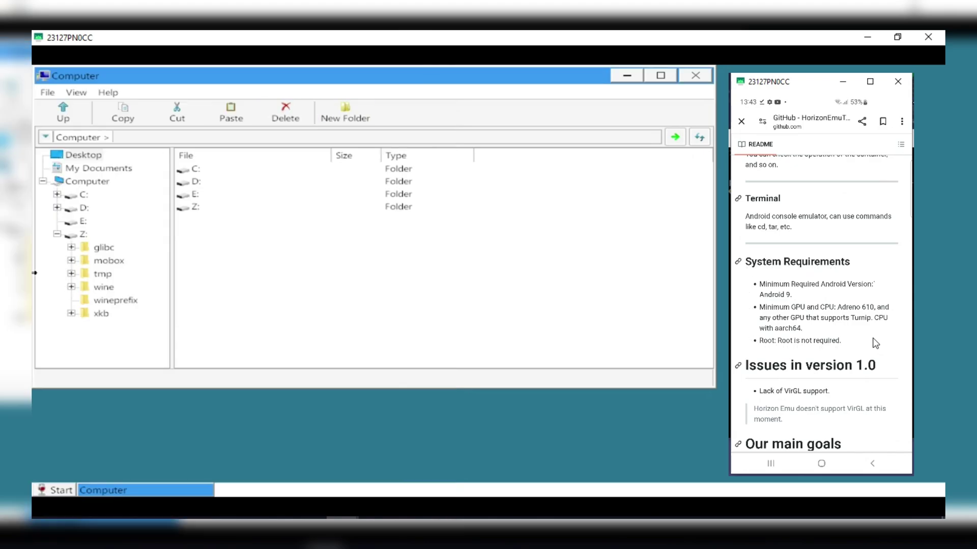
left_click(46, 492)
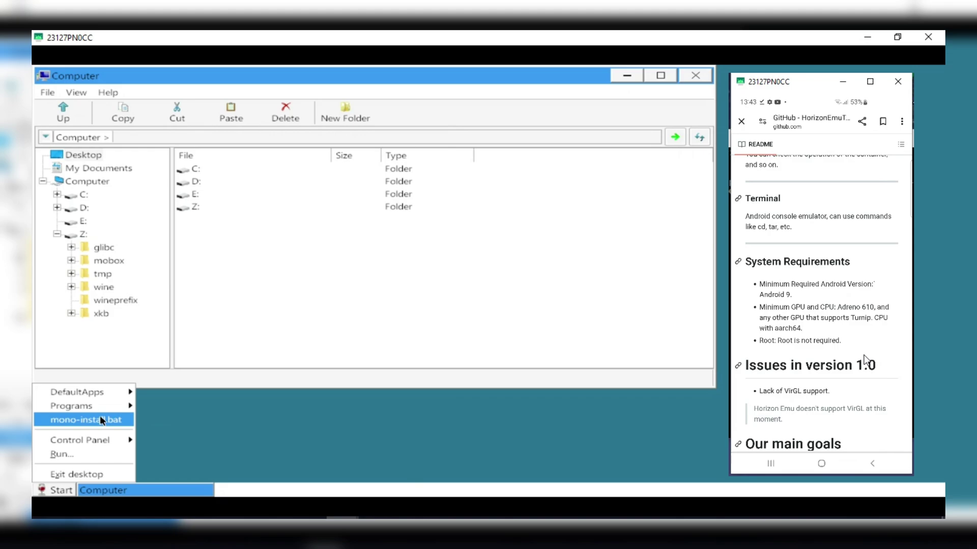
mouse_move(117, 397)
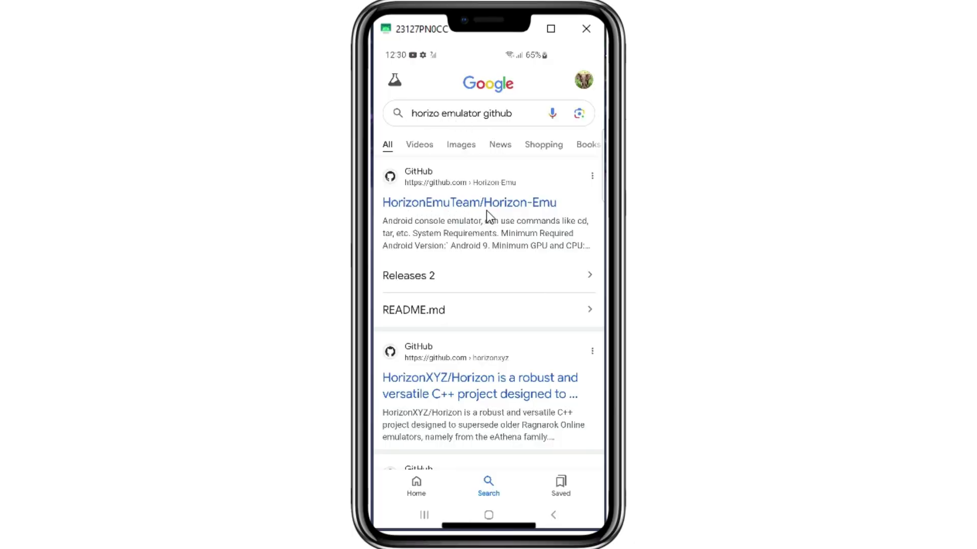
Open the HorizonEmuTeam/Horizon-Emu repository from the search results and read through its README down to the releases section
left_click(487, 207)
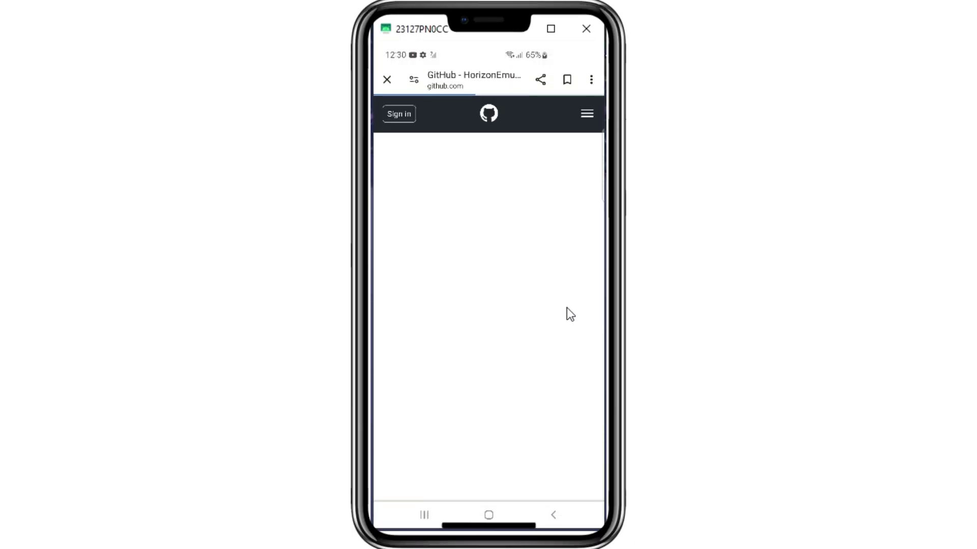
scroll(563, 343, "down", 10)
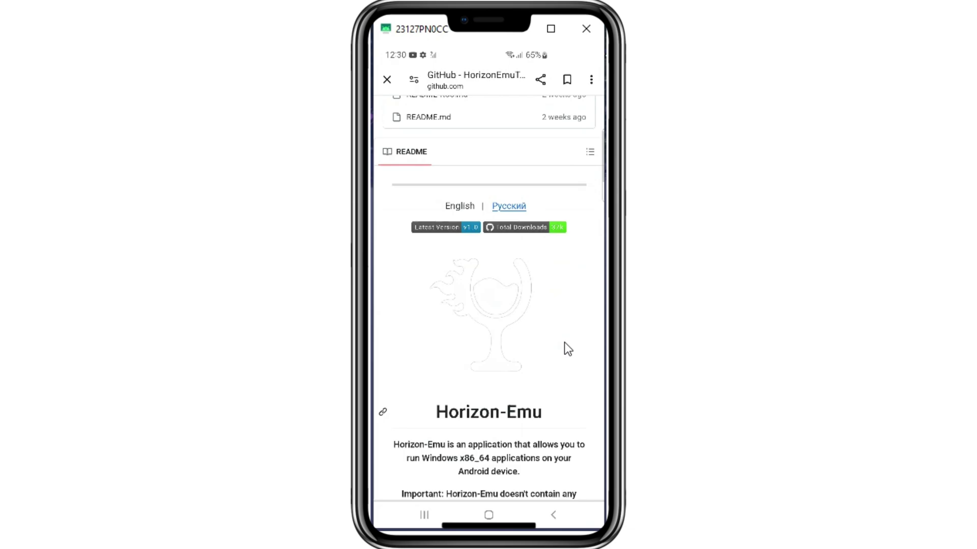
scroll(564, 348, "down", 10)
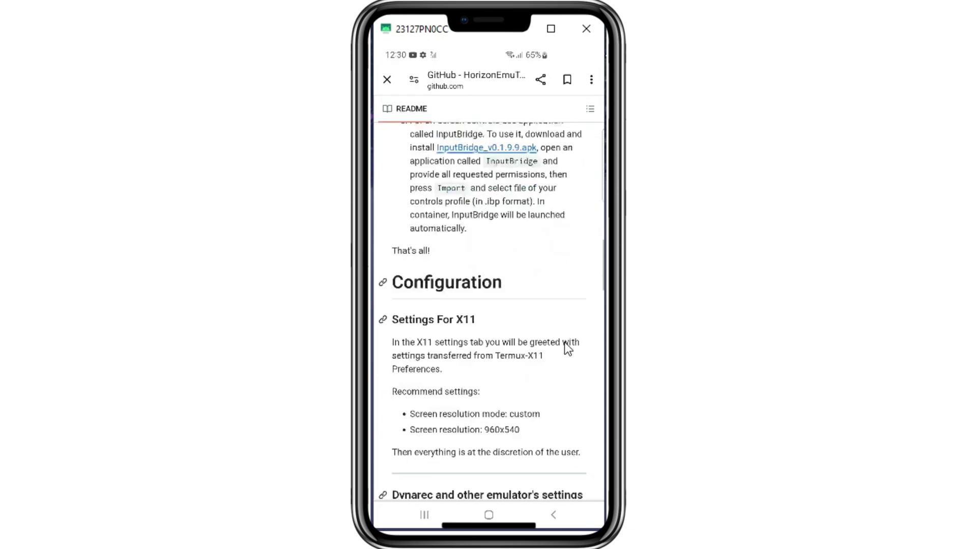
scroll(564, 346, "down", 10)
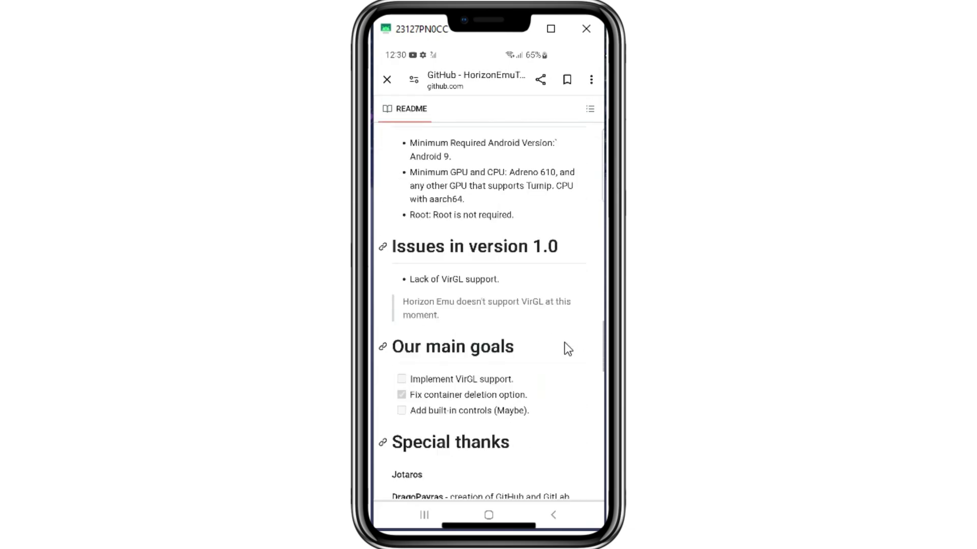
scroll(567, 349, "down", 10)
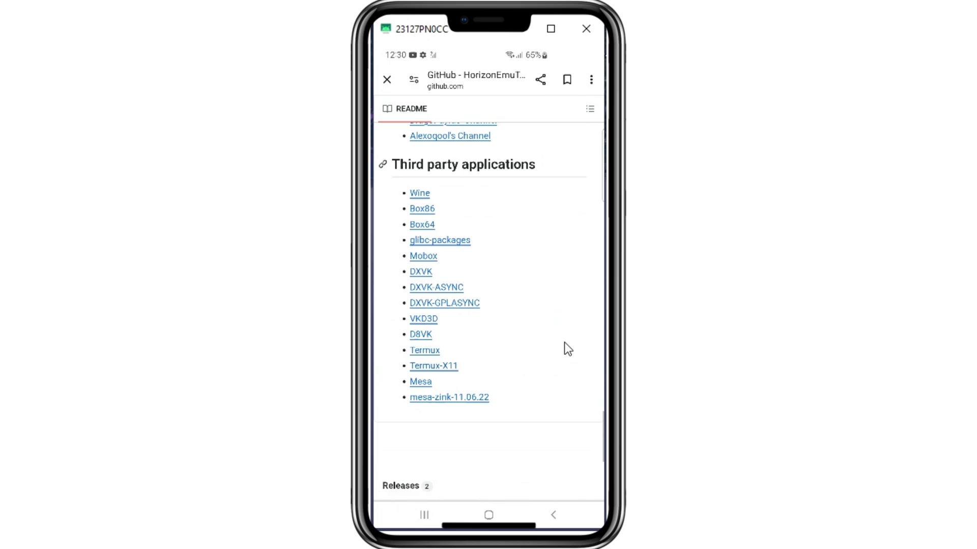
scroll(563, 344, "down", 3)
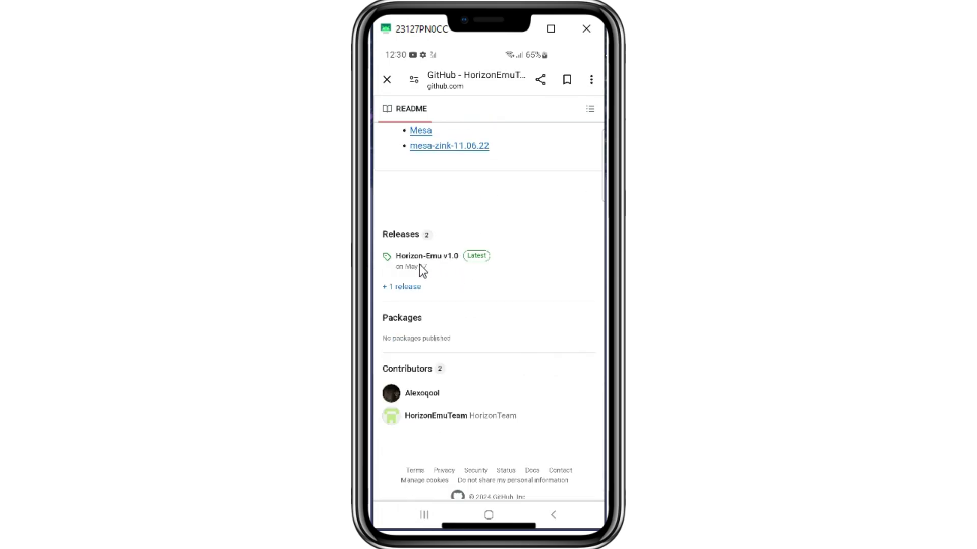
Download Horizon.Emu.v1.0.apk from the assets of the Horizon-Emu v1.0 release and show the download details
left_click(408, 257)
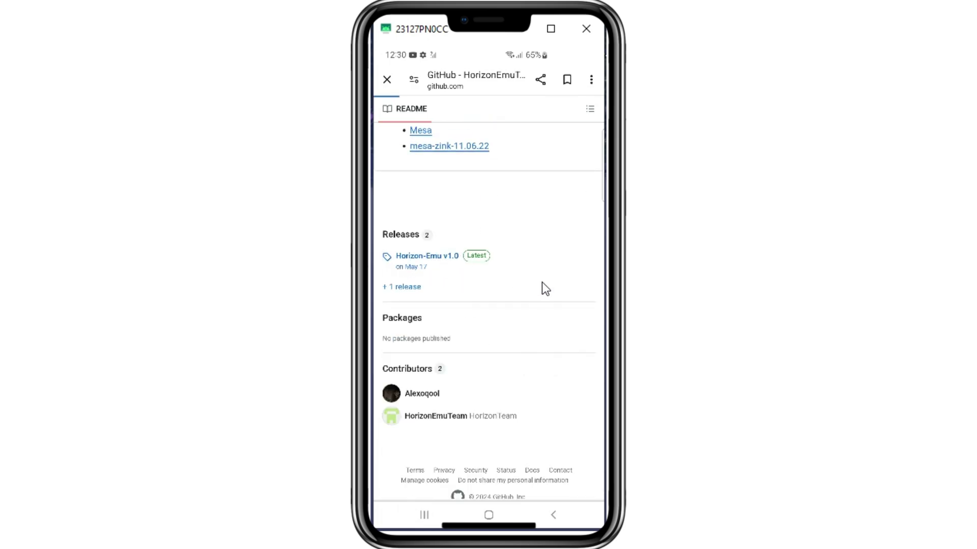
scroll(555, 328, "down", 5)
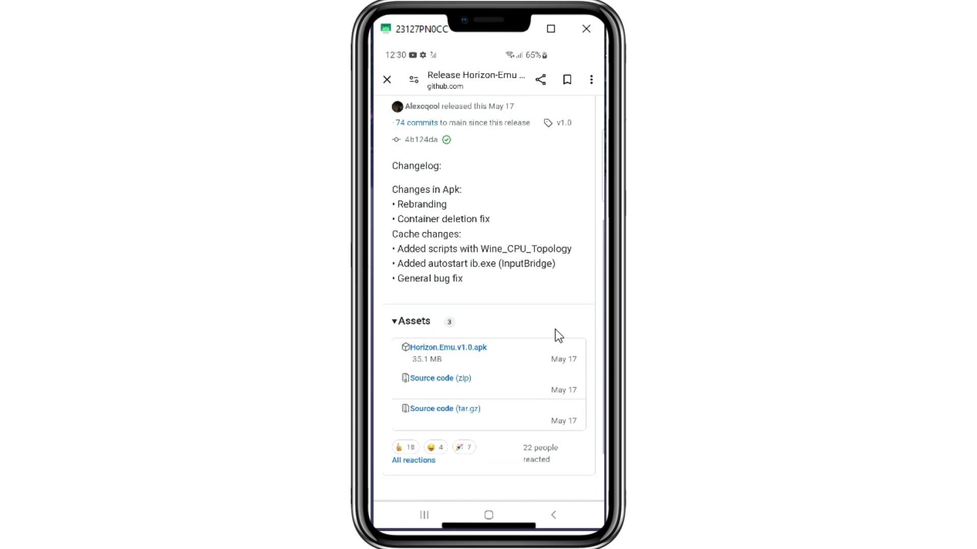
left_click(463, 347)
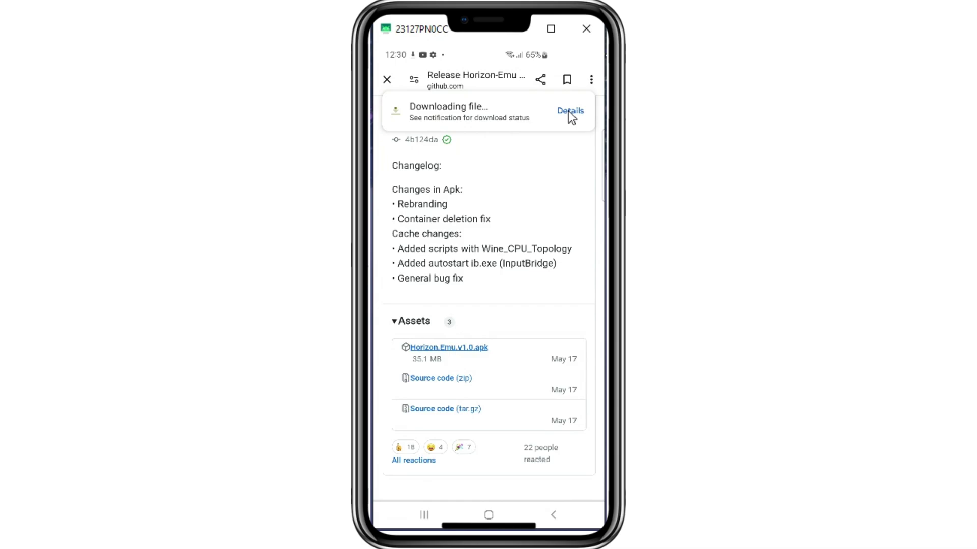
left_click(568, 111)
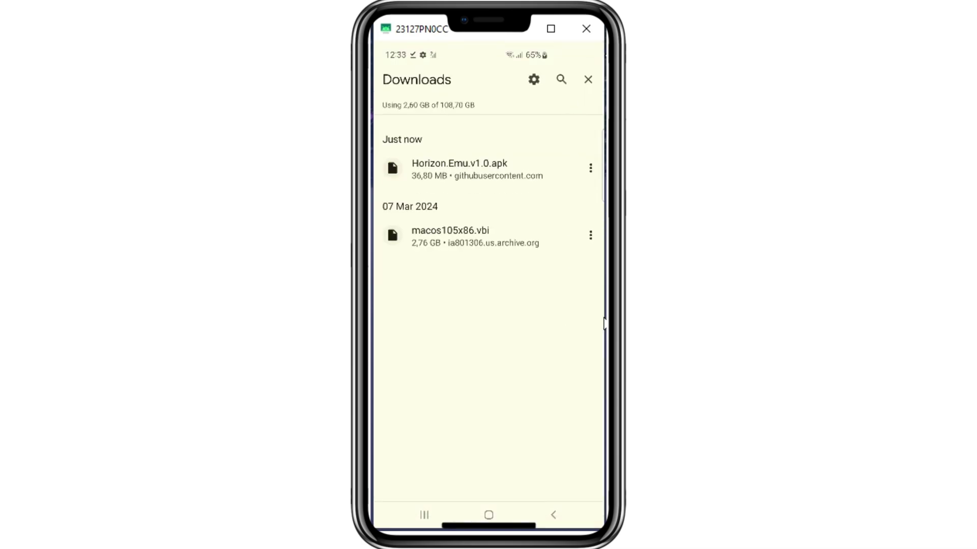
Install the downloaded Horizon.Emu.v1.0.apk, overriding the Play Protect block, and finish without launching it
left_click(465, 172)
left_click(530, 304)
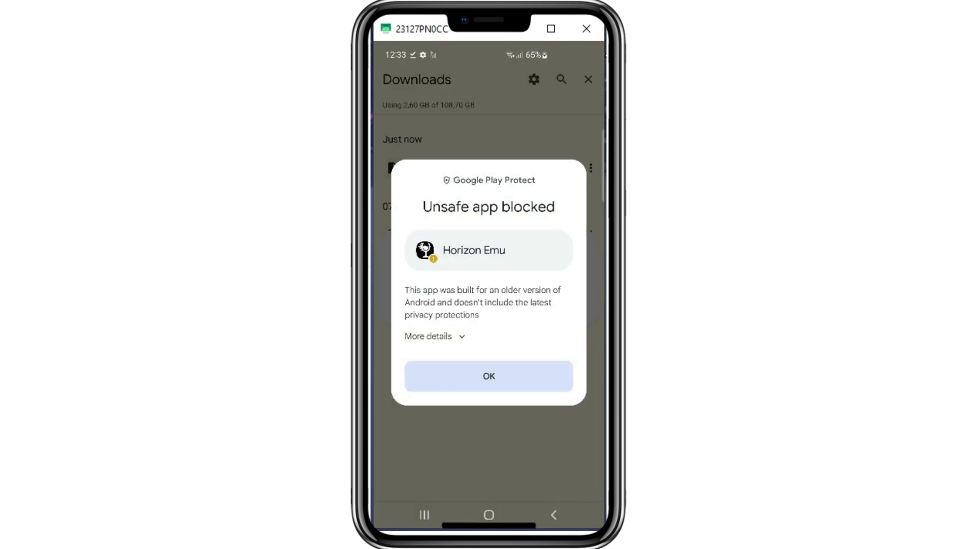
left_click(460, 338)
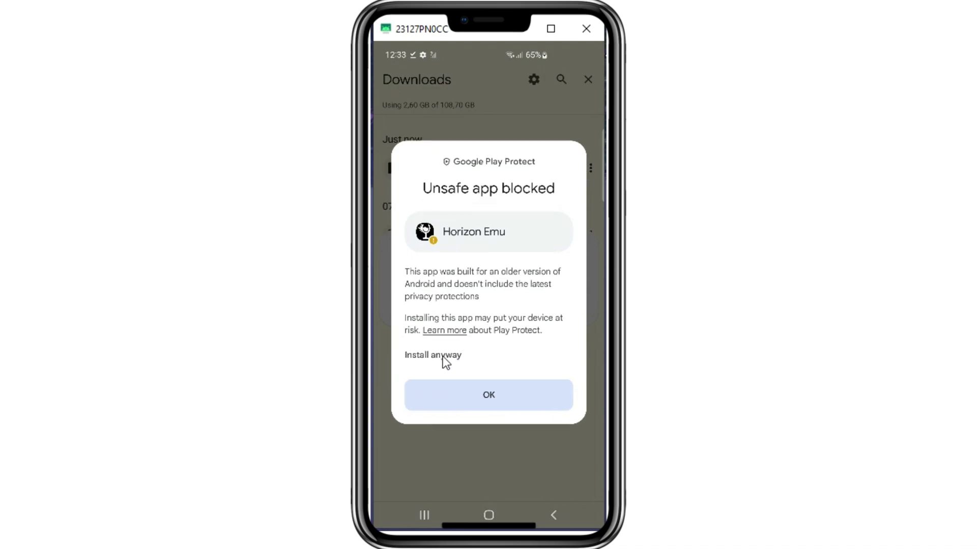
left_click(442, 356)
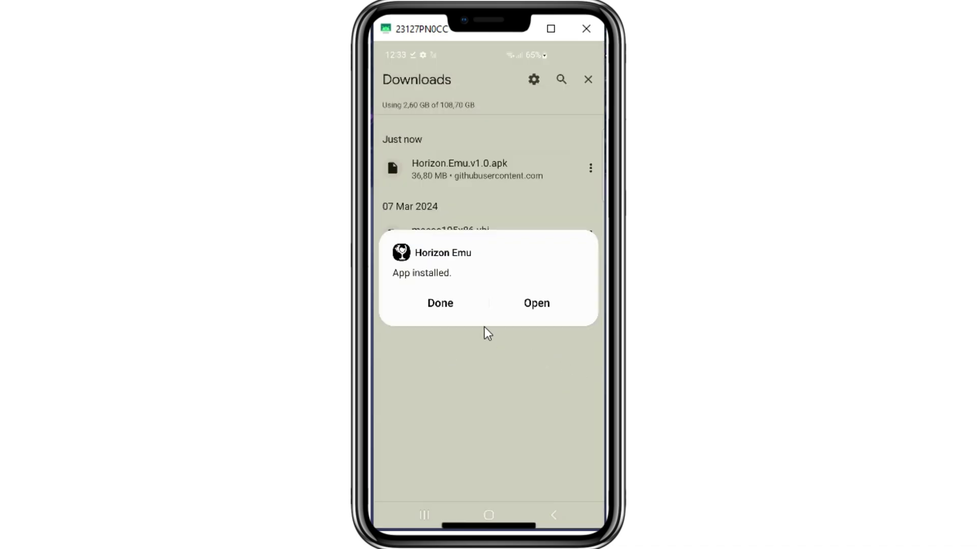
left_click(439, 305)
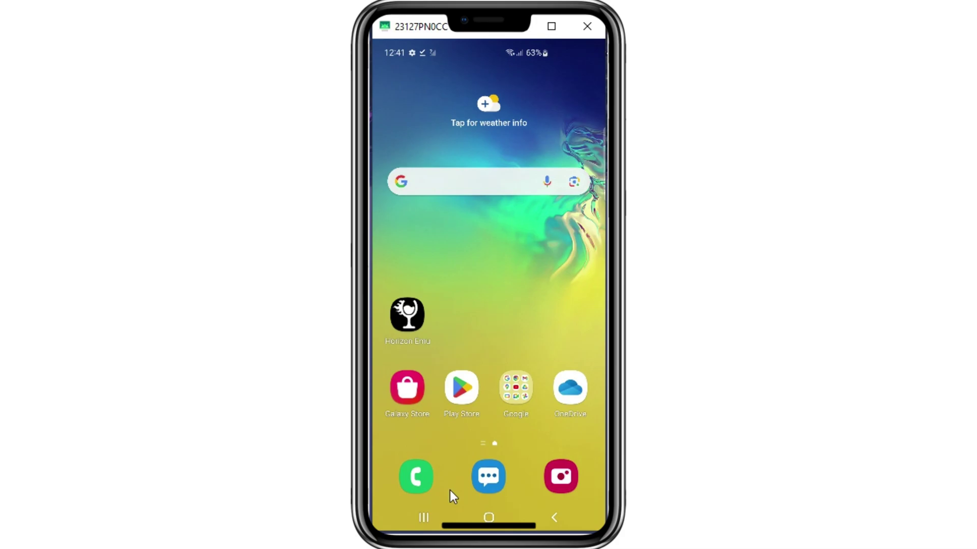
Launch Horizon Emu, grant it all files access and leave the permission page
left_click(410, 321)
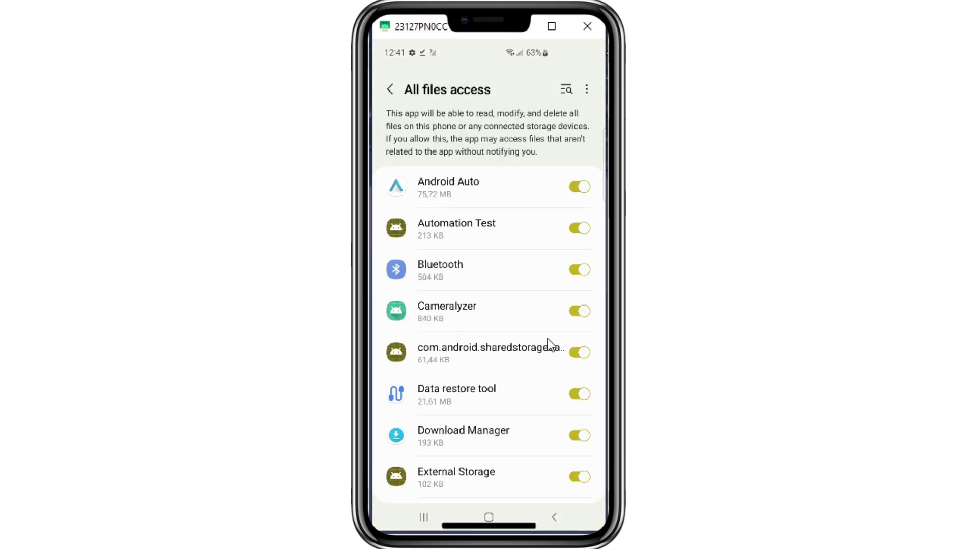
scroll(548, 338, "down", 3)
left_click(580, 415)
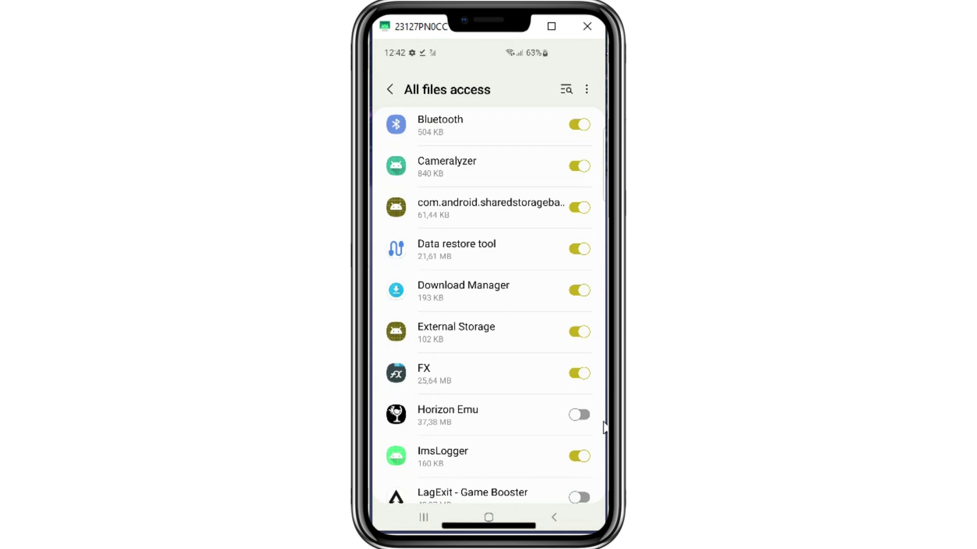
left_click(554, 521)
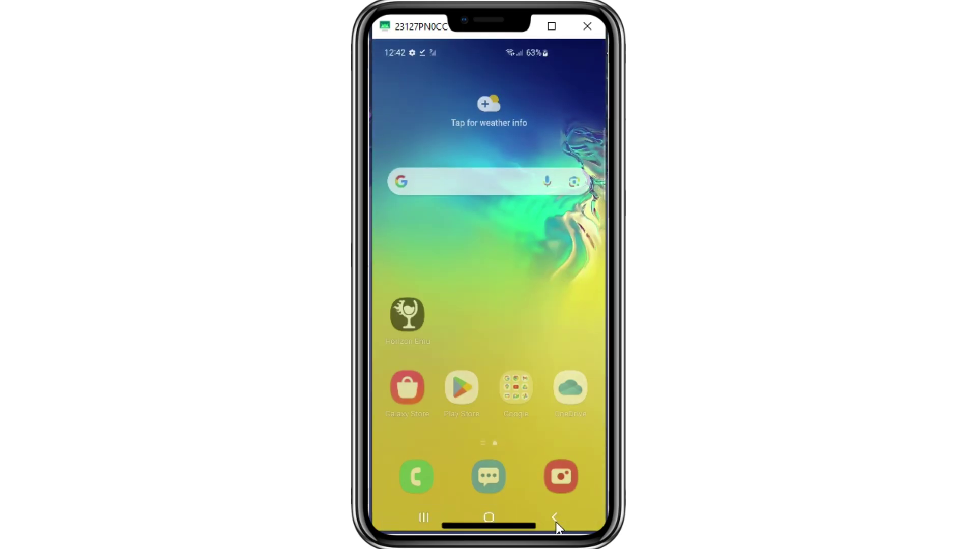
Reopen Horizon Emu and download all of its required packages with Update all
left_click(403, 336)
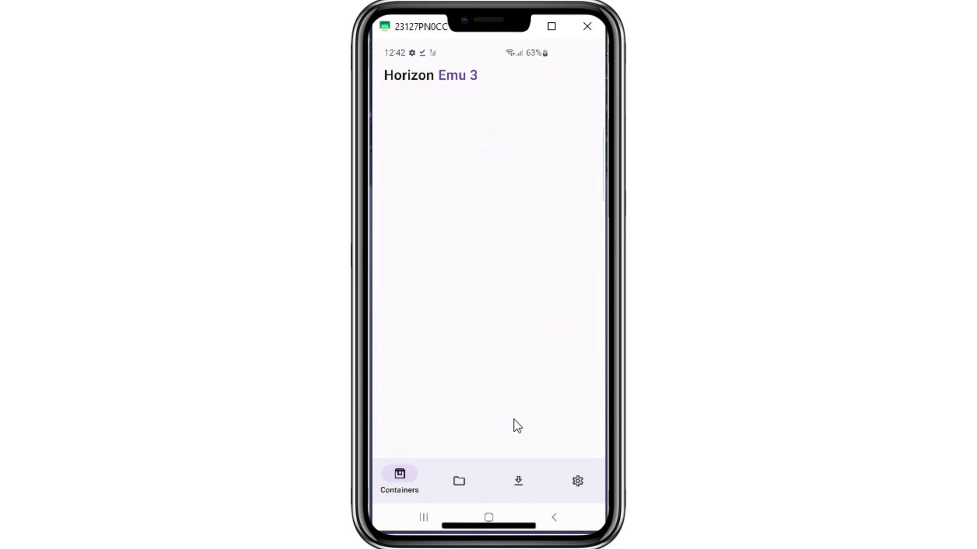
left_click(581, 487)
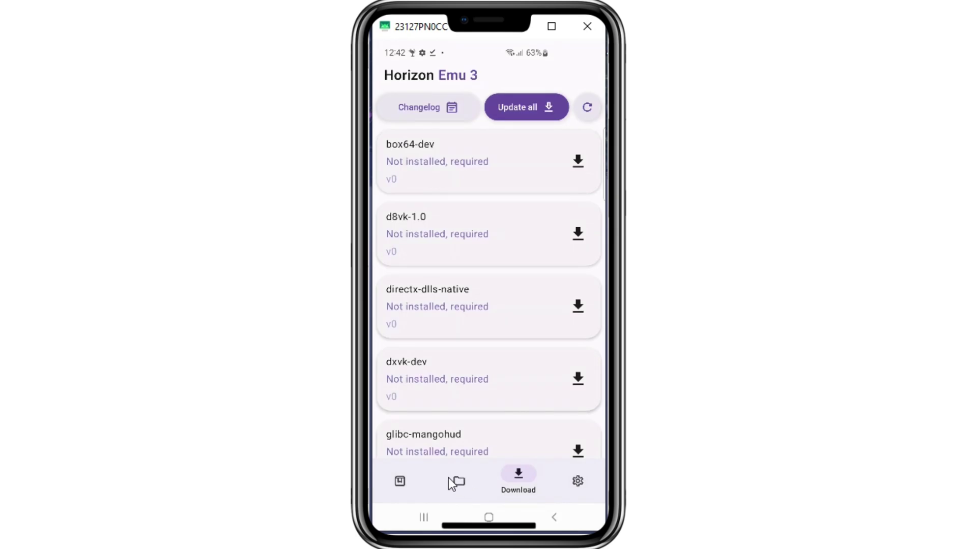
left_click(524, 108)
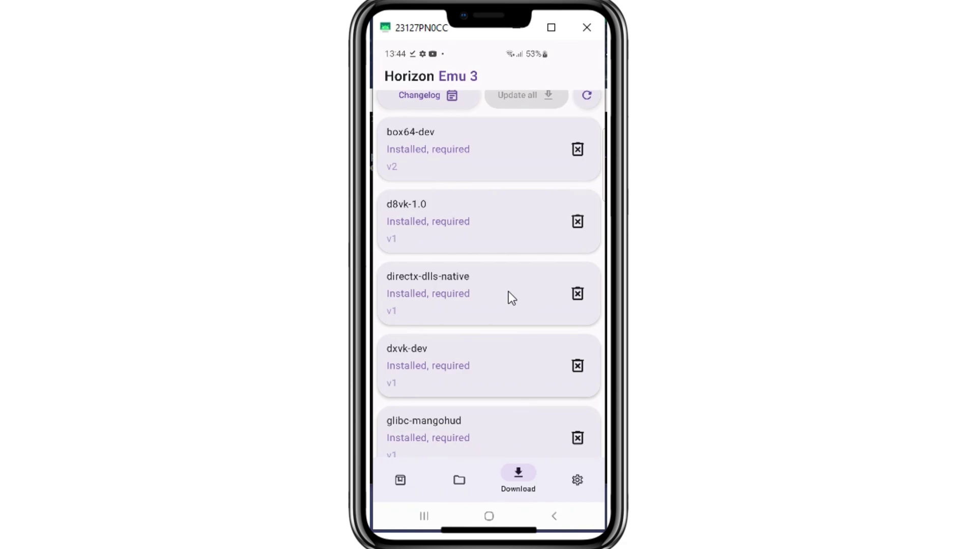
Review the package list through to the Wine versions and xkeyboard-config, and open the app's settings
scroll(508, 285, "down", 4)
scroll(508, 284, "down", 15)
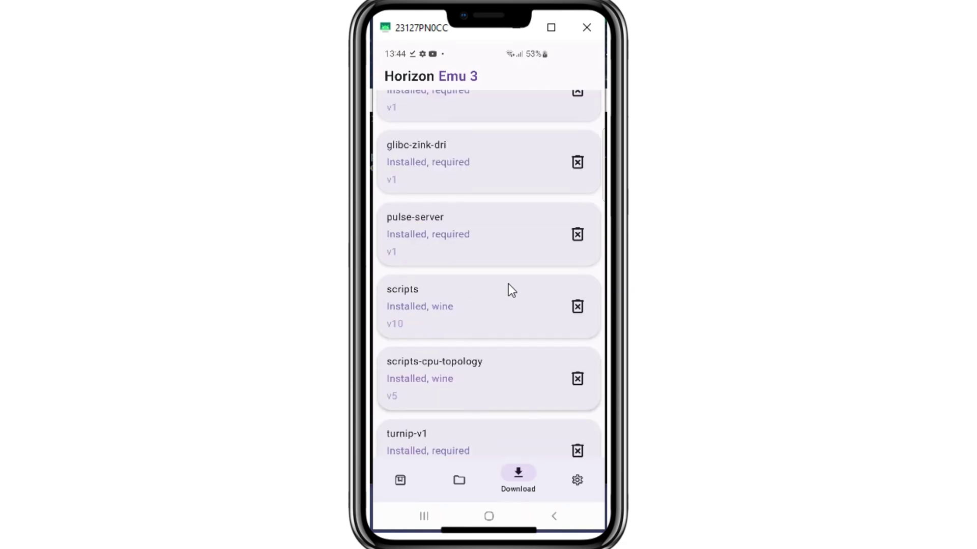
scroll(531, 326, "down", 3)
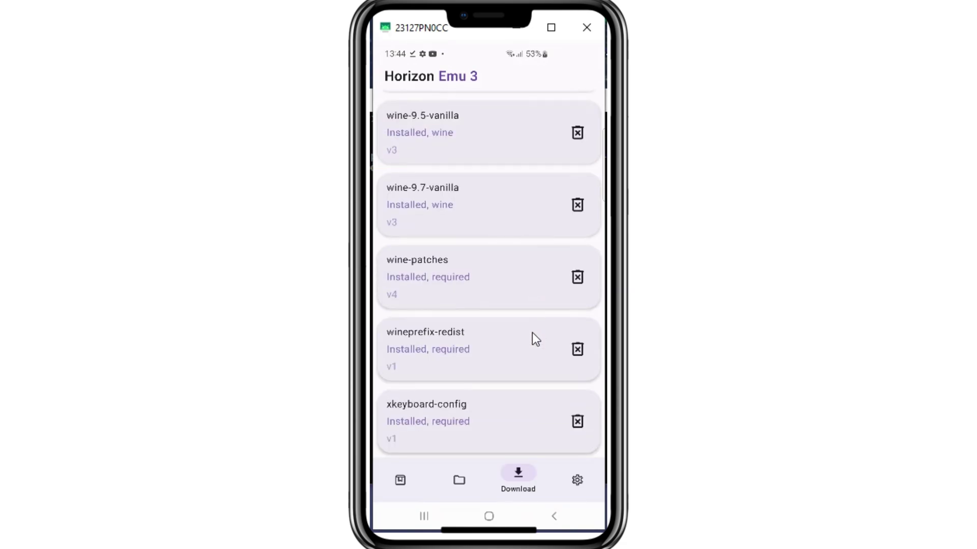
scroll(532, 334, "up", 4)
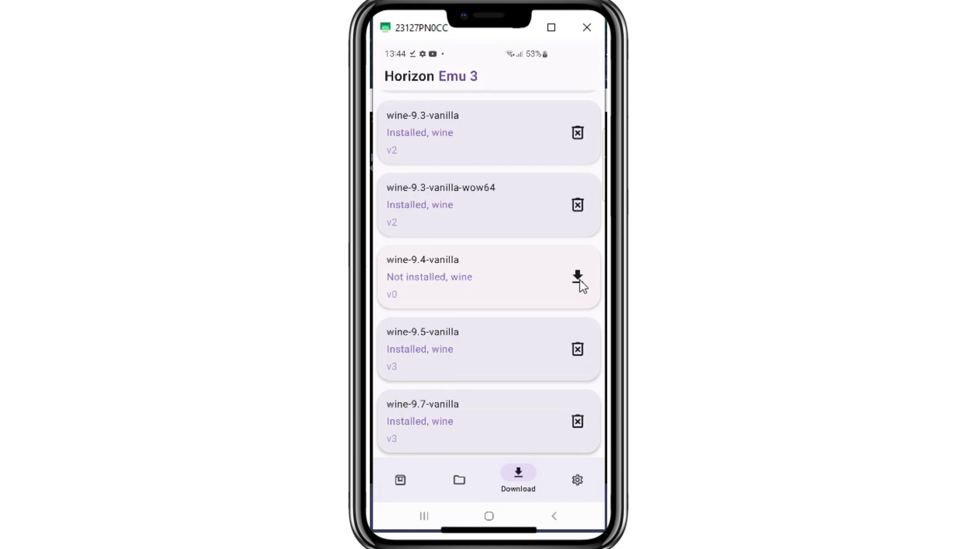
scroll(511, 302, "down", 3)
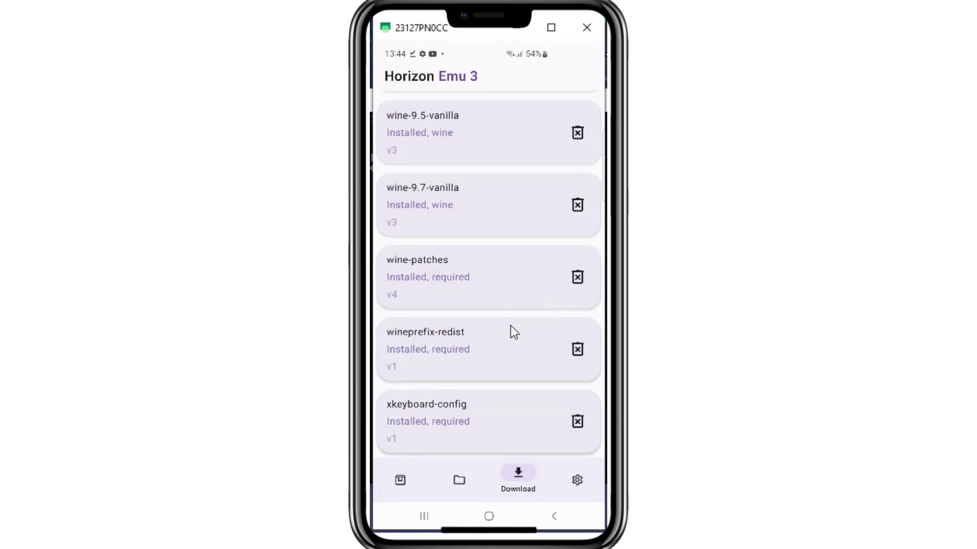
left_click(578, 481)
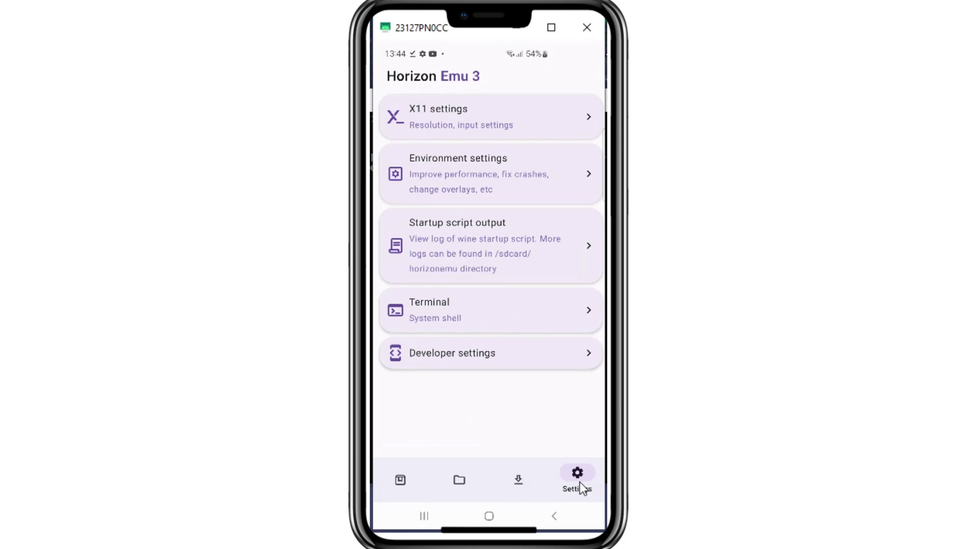
Check the display resolution mode and resolution choices in the X11 settings, and enable Stretch to fit display
left_click(576, 113)
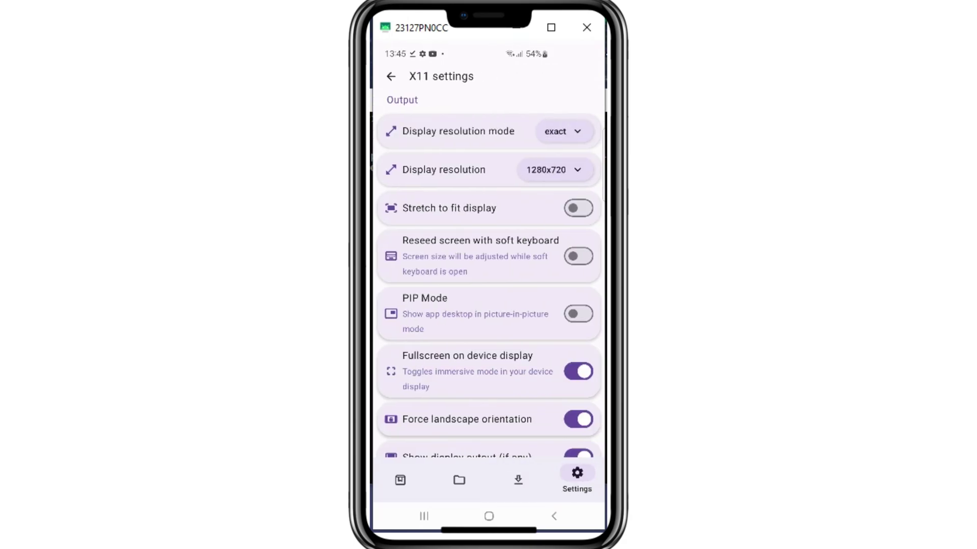
left_click(580, 133)
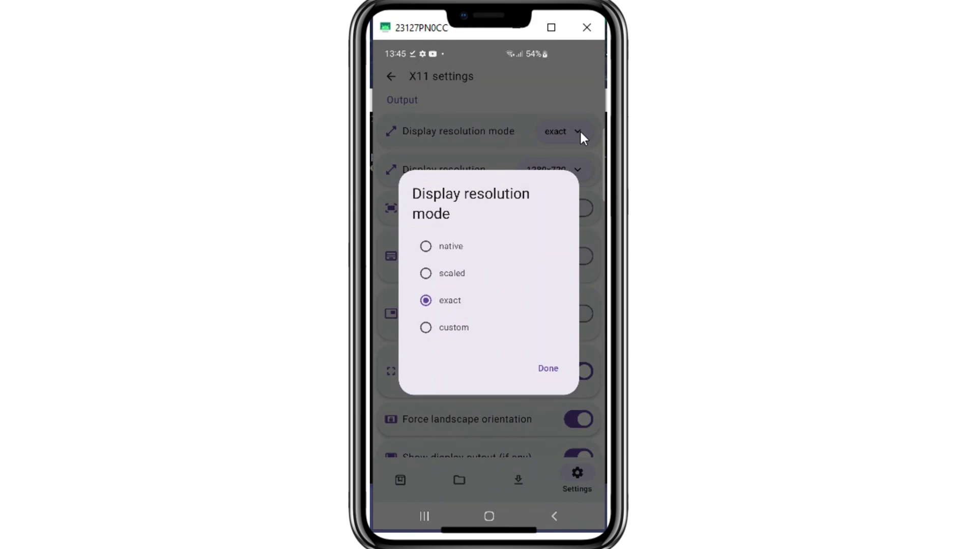
left_click(579, 131)
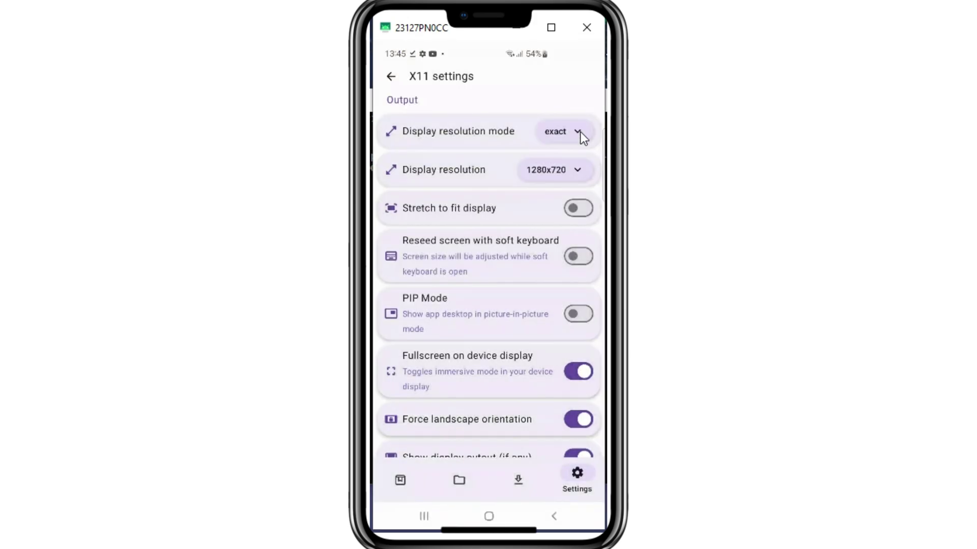
left_click(579, 170)
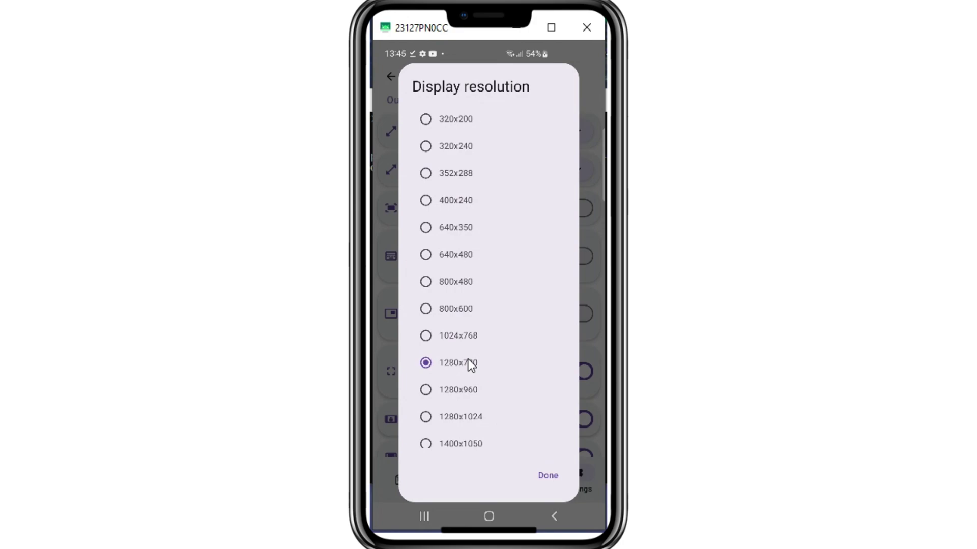
left_click(593, 103)
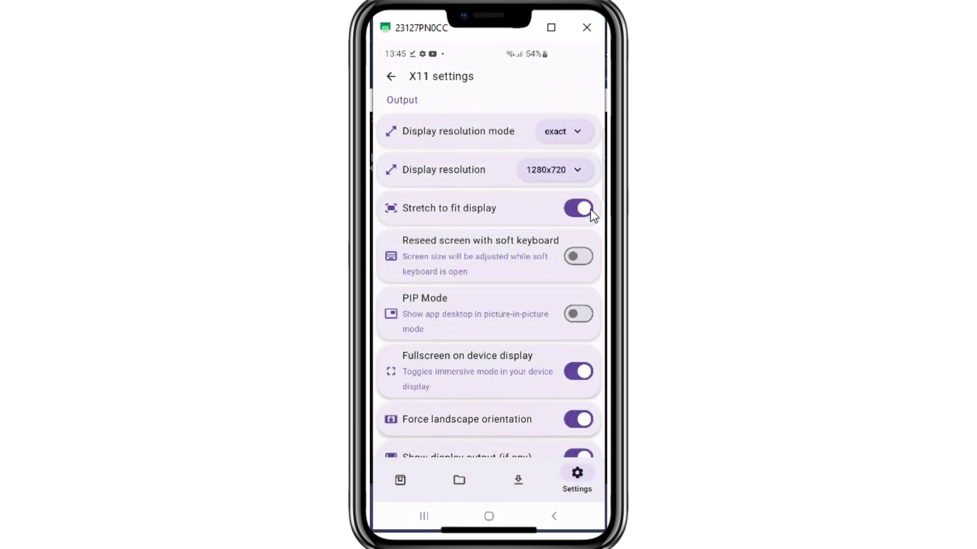
Examine the remaining X11 output options and the pointer, keyboard and Samsung Dex settings
scroll(587, 289, "down", 2)
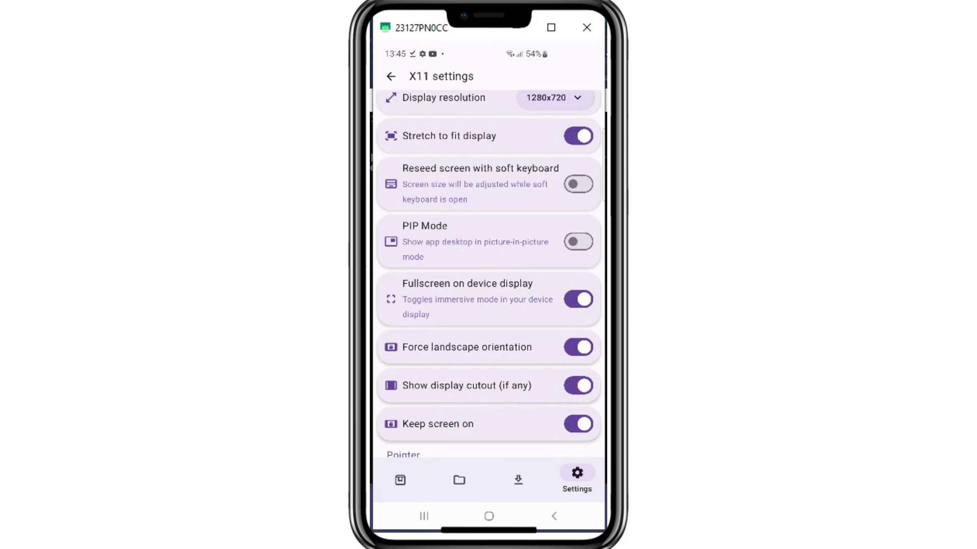
scroll(546, 249, "down", 2)
scroll(527, 292, "down", 2)
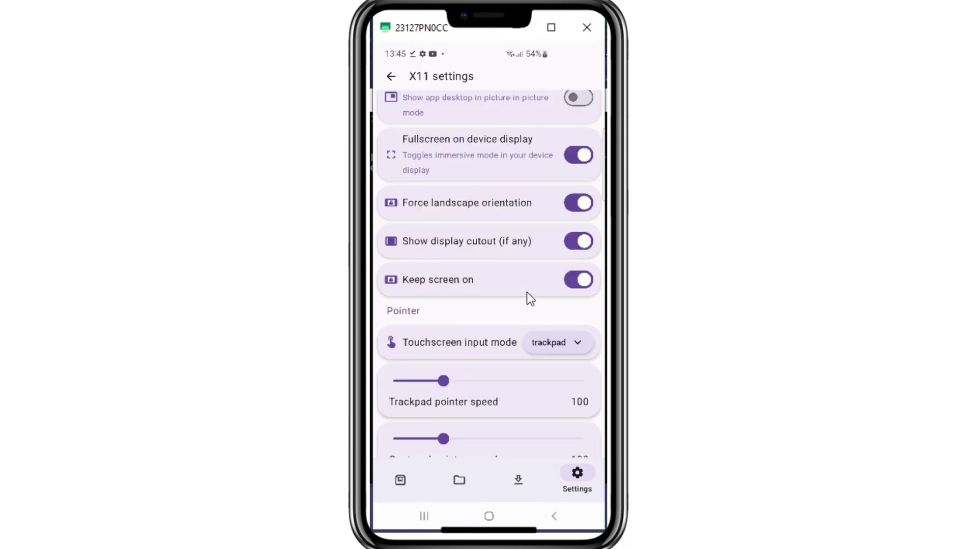
scroll(527, 291, "down", 1)
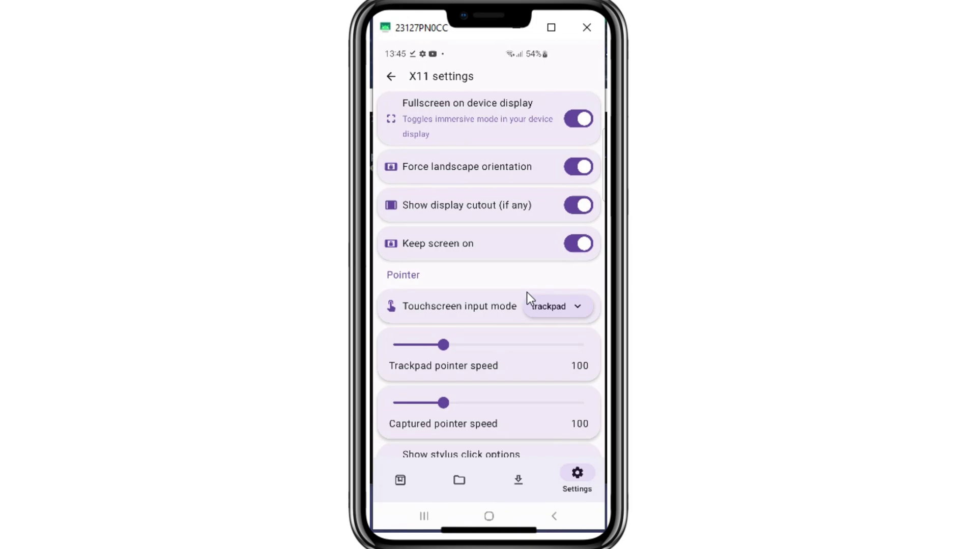
scroll(527, 292, "down", 4)
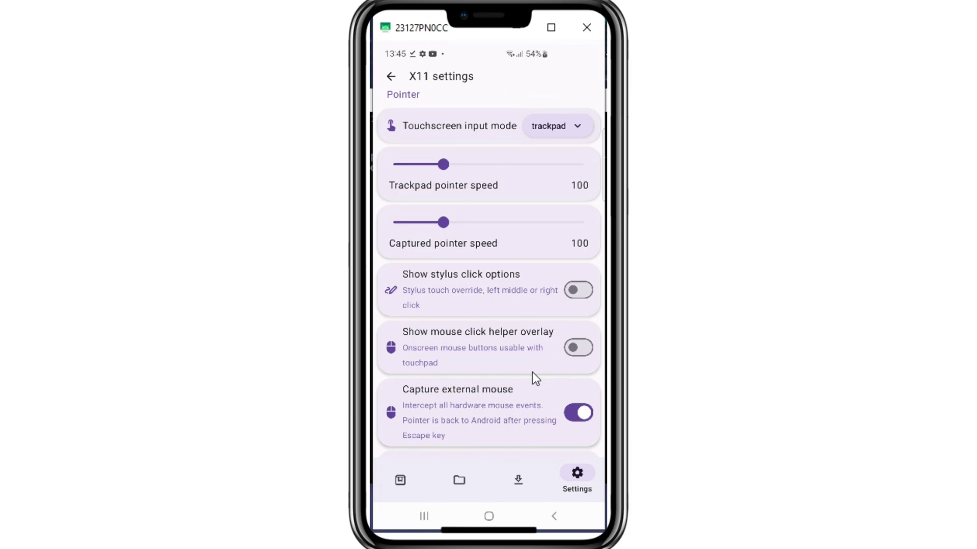
scroll(534, 378, "down", 2)
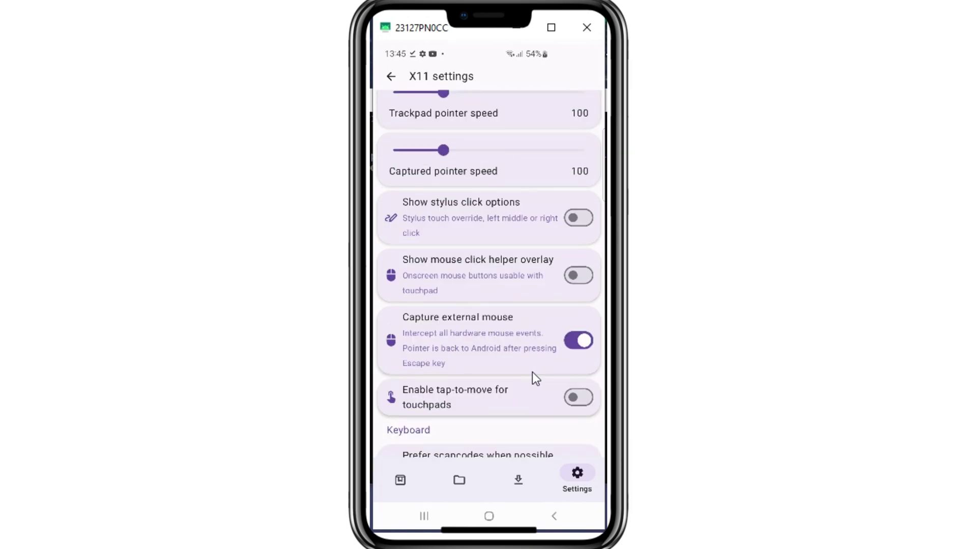
scroll(532, 376, "down", 5)
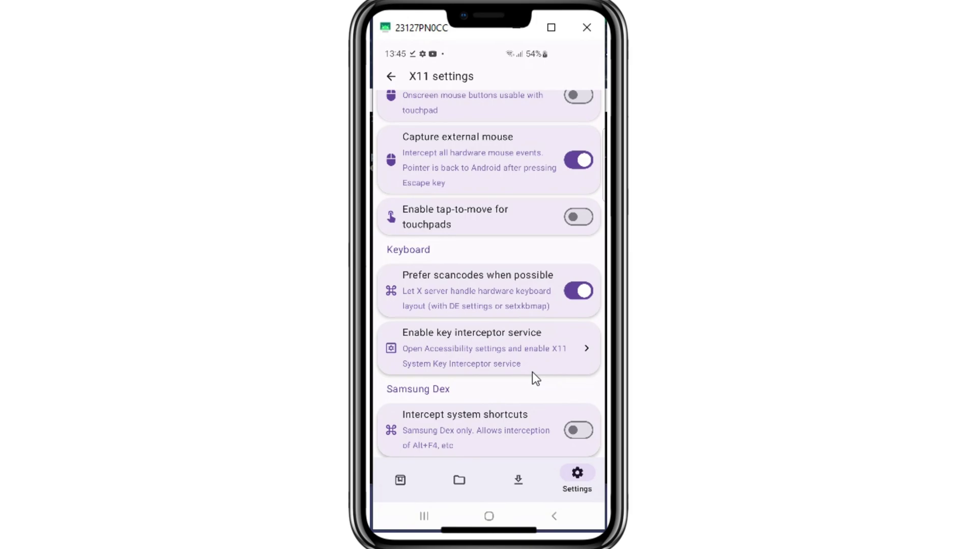
scroll(533, 376, "down", 2)
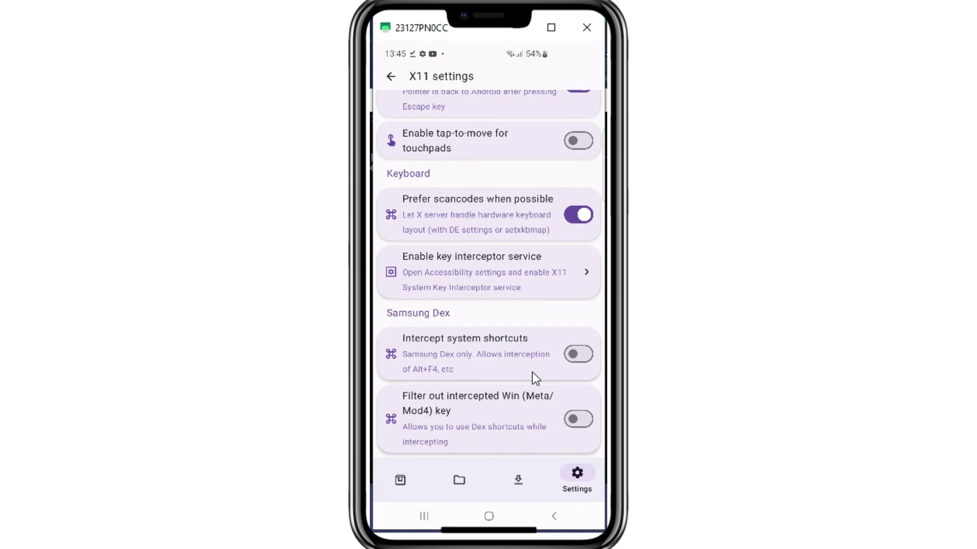
scroll(504, 369, "up", 1)
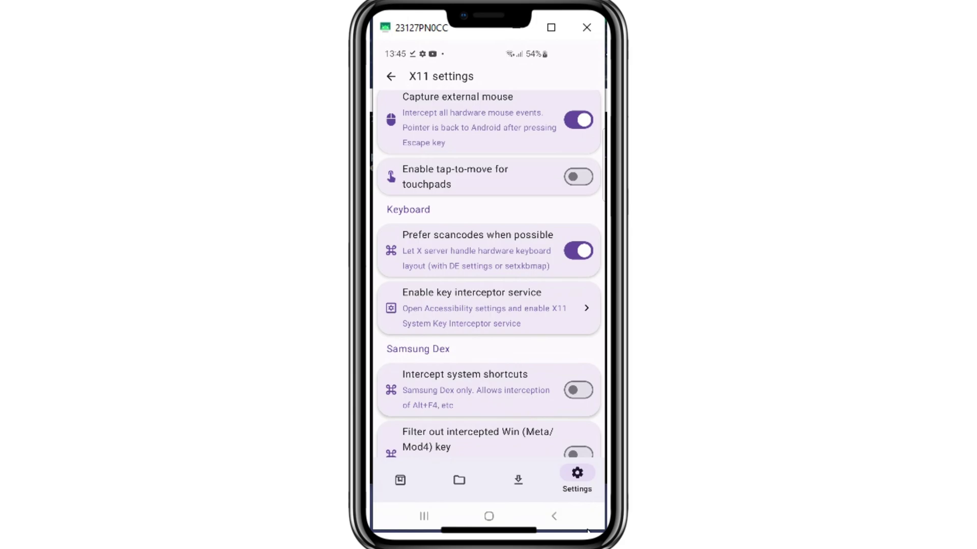
Leave the X11 settings and create a container named container_1 under wine-9.7-vanilla
left_click(558, 516)
left_click(557, 517)
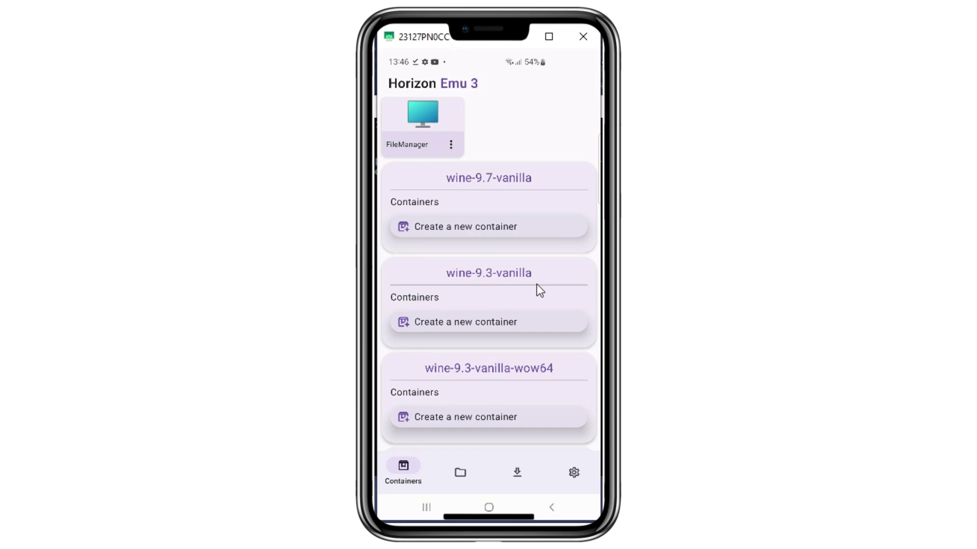
left_click(505, 232)
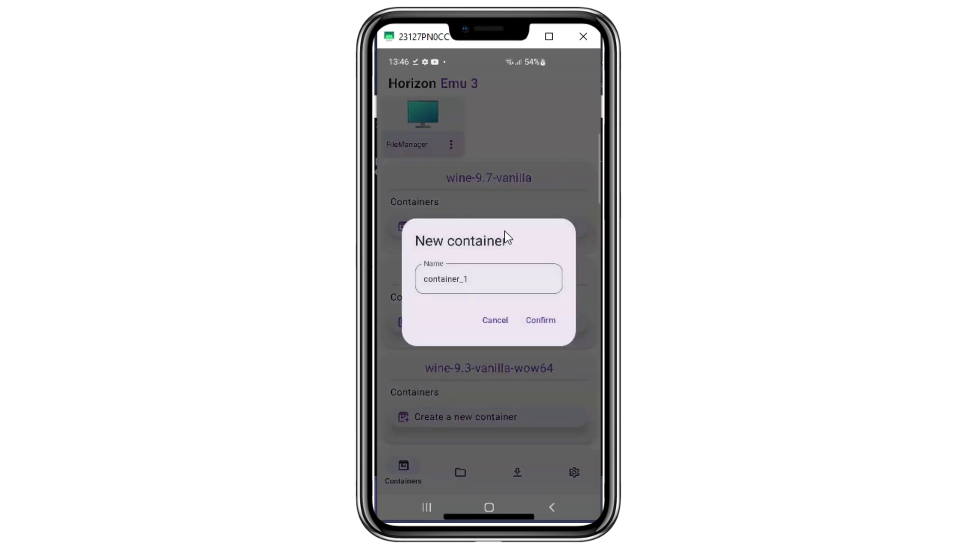
left_click(546, 320)
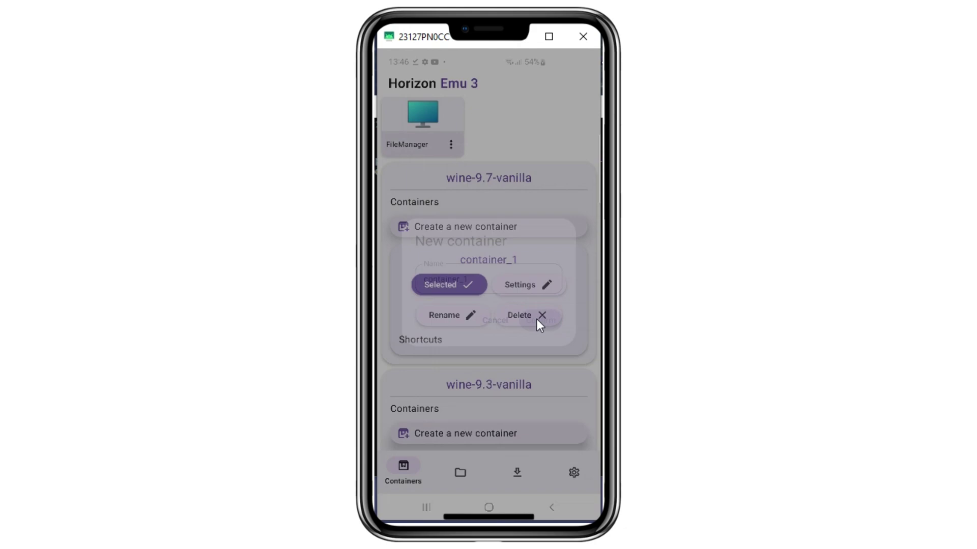
Open container_1's settings, check the environment preset choices, and set Box64 to 26.05.2024
left_click(490, 158)
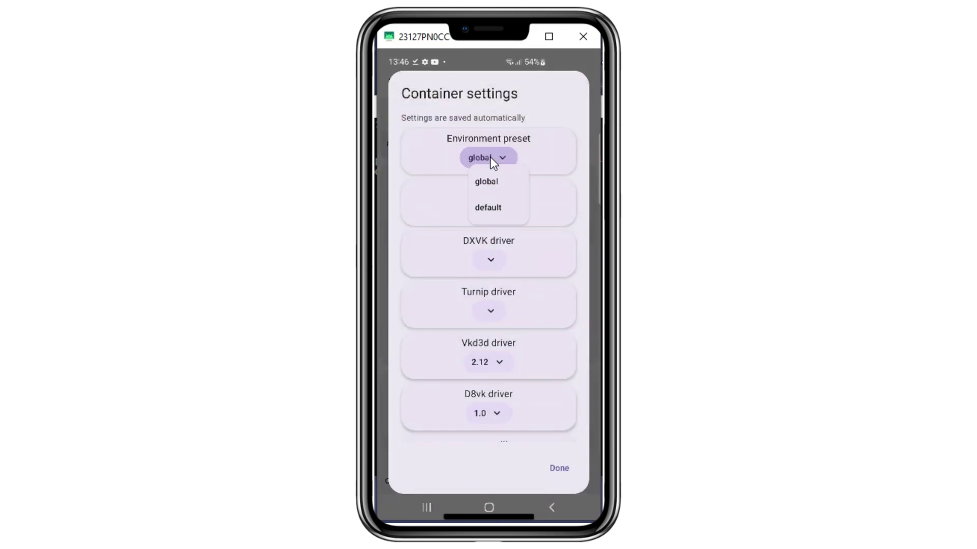
left_click(490, 157)
left_click(491, 210)
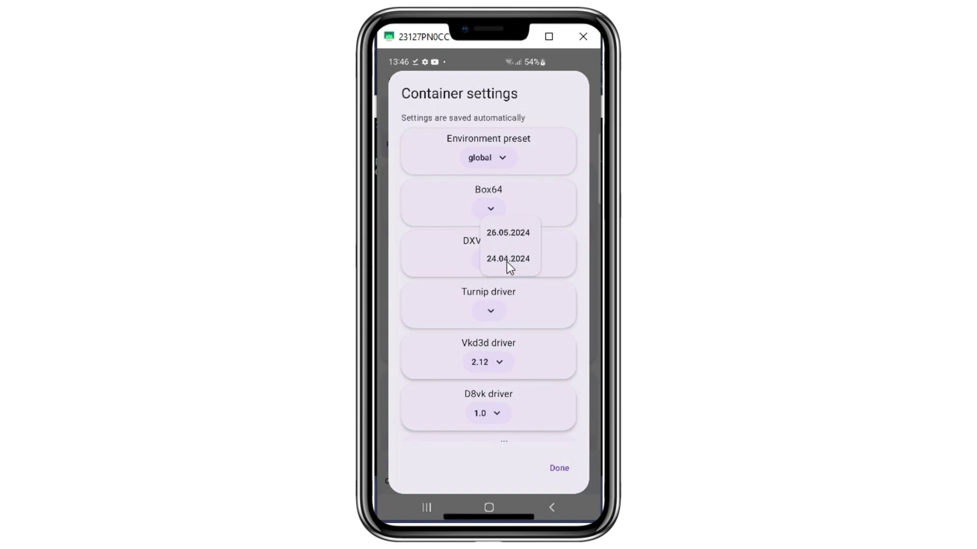
left_click(505, 232)
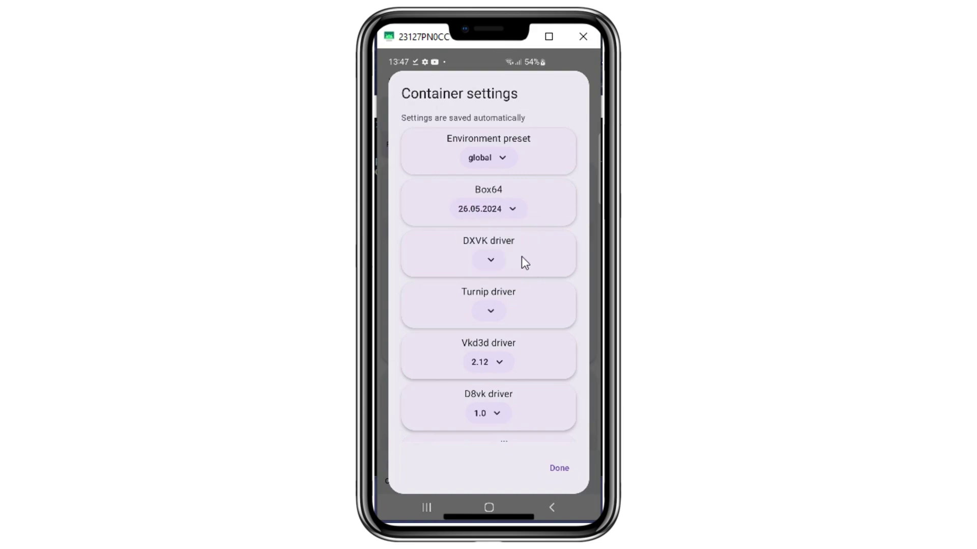
Set container_1's DXVK driver to 2.3.1 and its Turnip driver to v8
left_click(491, 261)
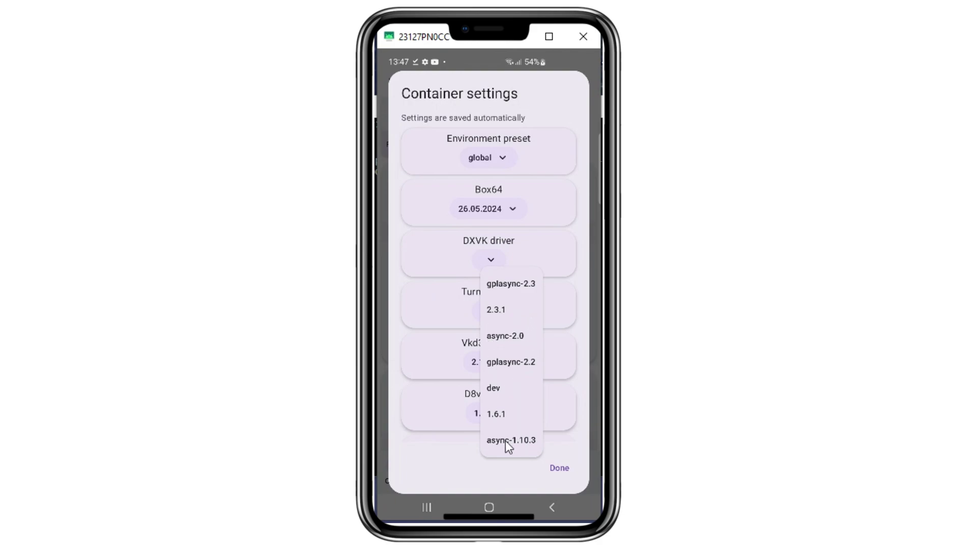
left_click(508, 318)
left_click(495, 313)
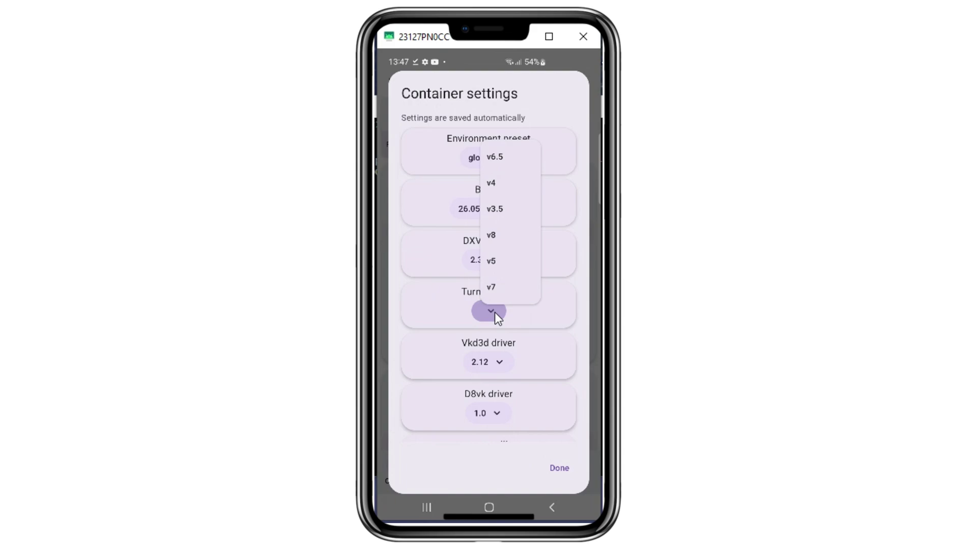
left_click(504, 237)
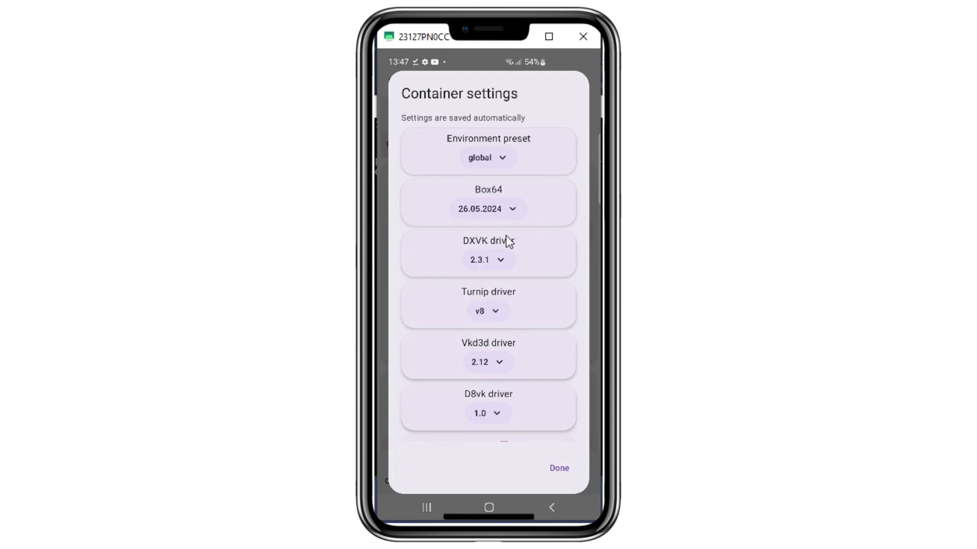
Set the Vkd3d driver to 2.12fix, check the D8vk driver choices, and finish the container settings
left_click(500, 364)
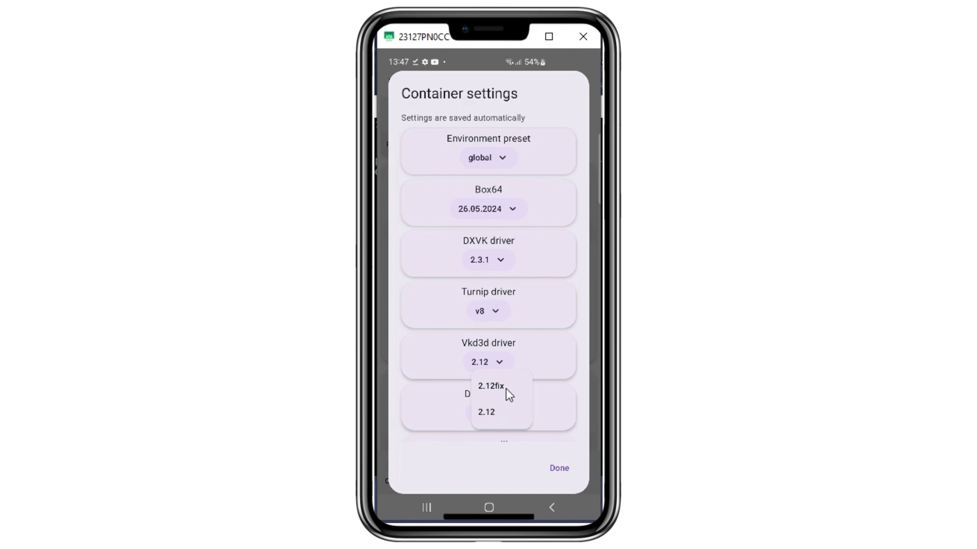
left_click(505, 388)
left_click(497, 413)
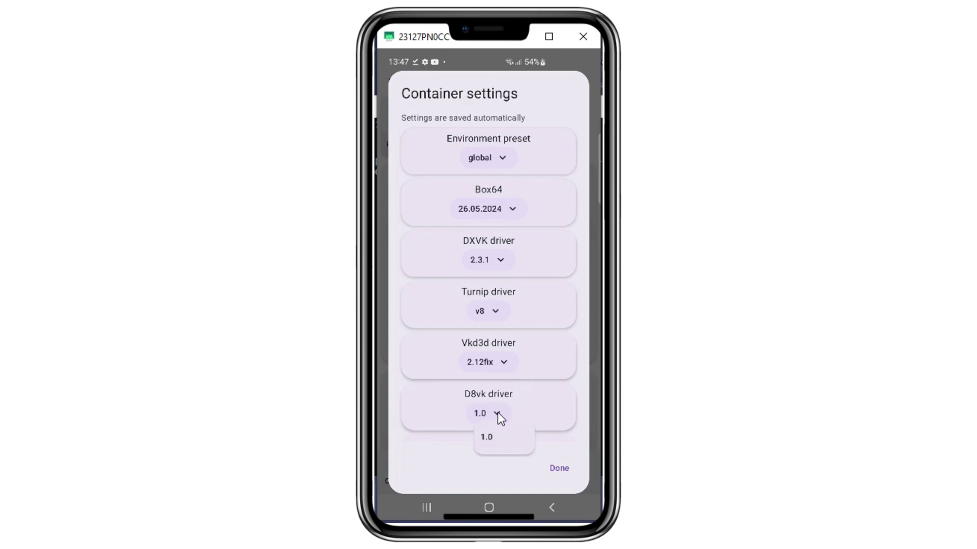
left_click(539, 455)
left_click(564, 467)
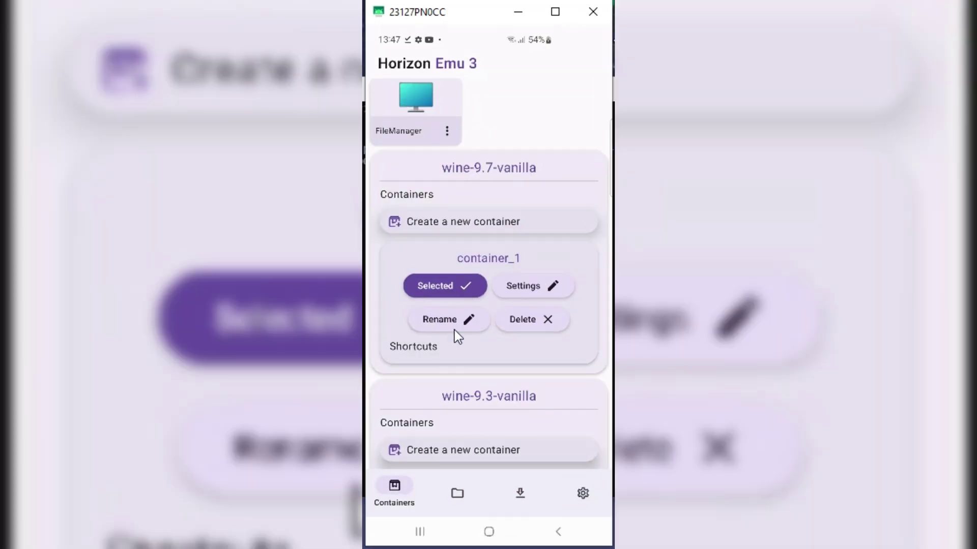
Launch FileManager from the containers page and maximize the mirrored phone window once the Wine desktop loads
scroll(523, 354, "down", 2)
scroll(527, 362, "down", 2)
scroll(526, 362, "up", 5)
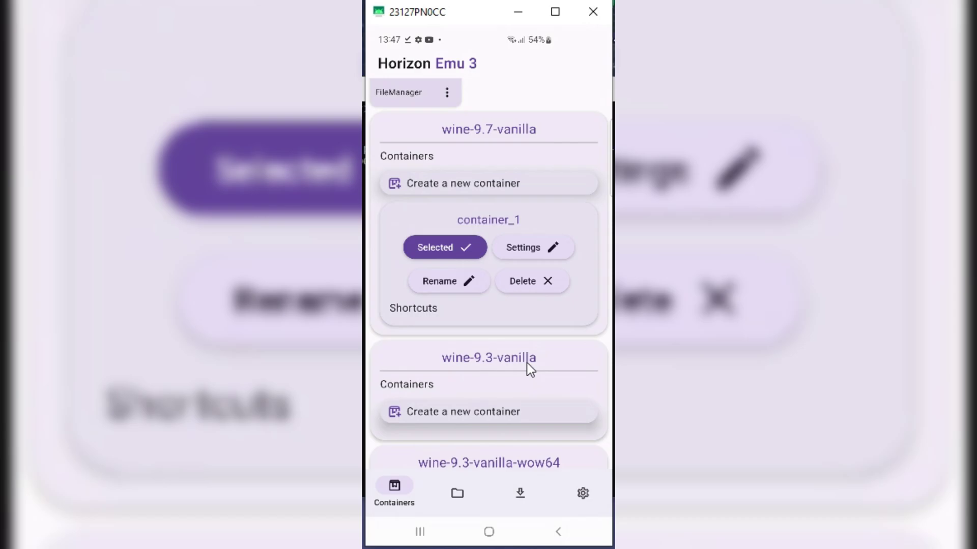
left_click(445, 130)
left_click(448, 153)
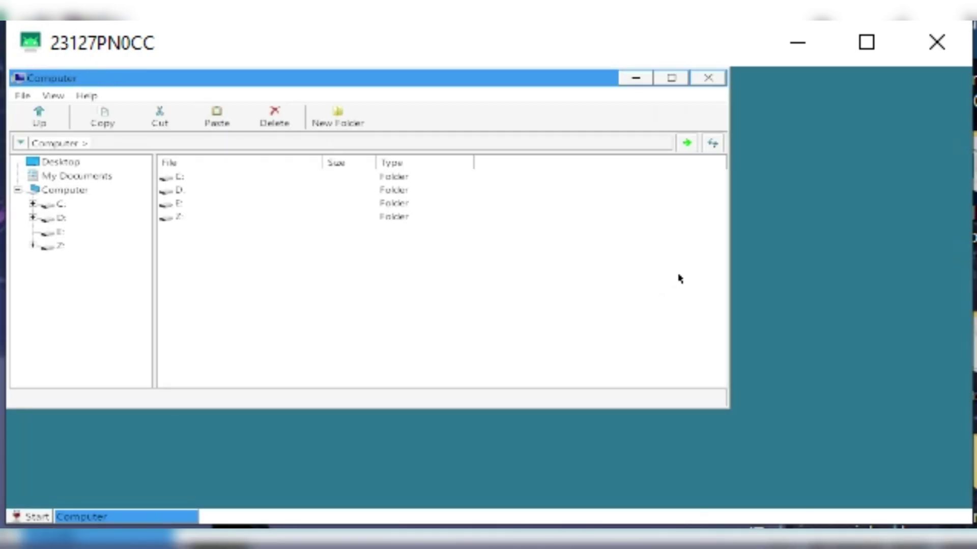
left_click(866, 42)
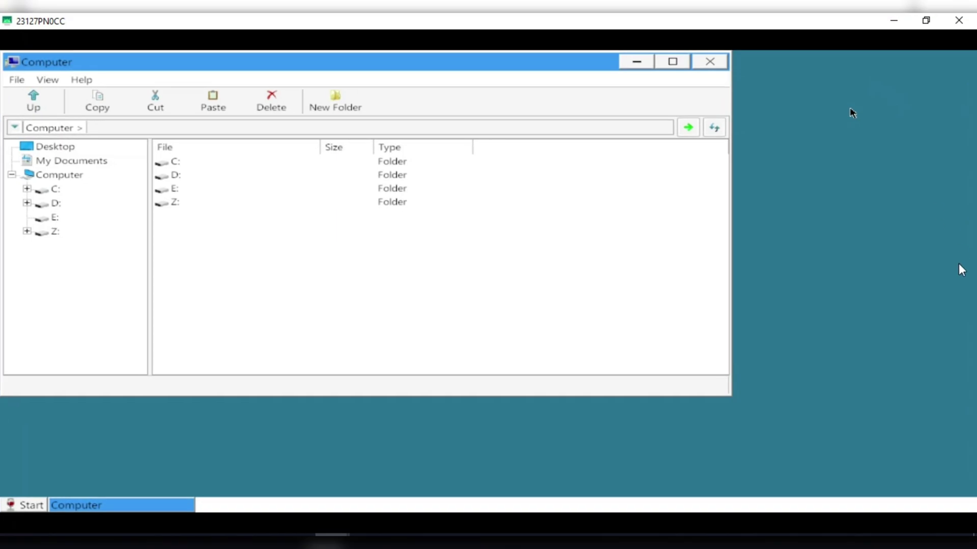
Open drive D: in the file manager and expand its folders in the directory tree
double_click(173, 177)
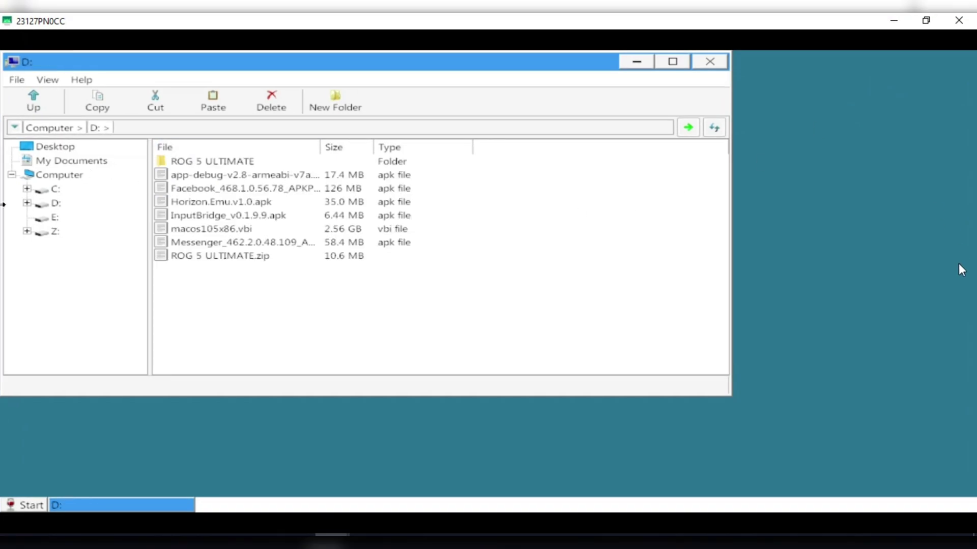
left_click(27, 189)
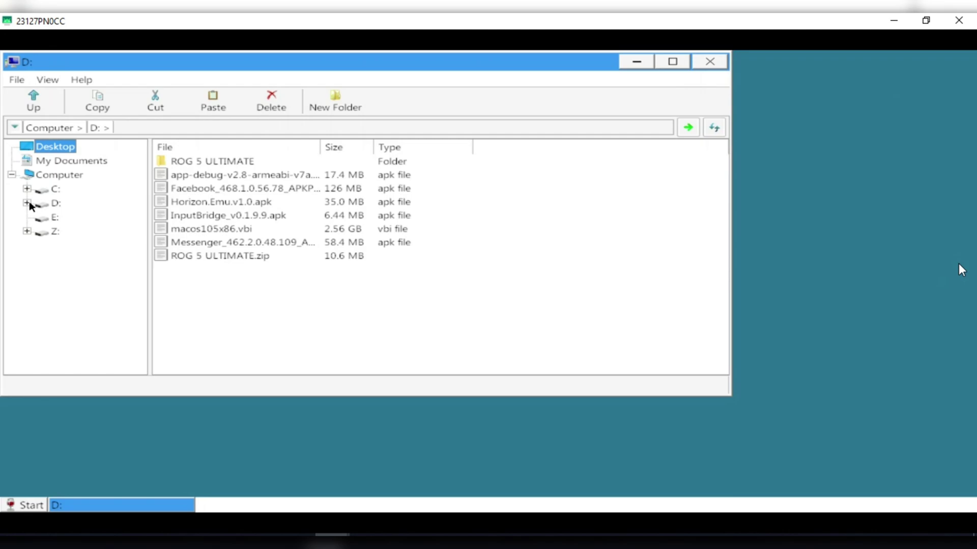
left_click(27, 203)
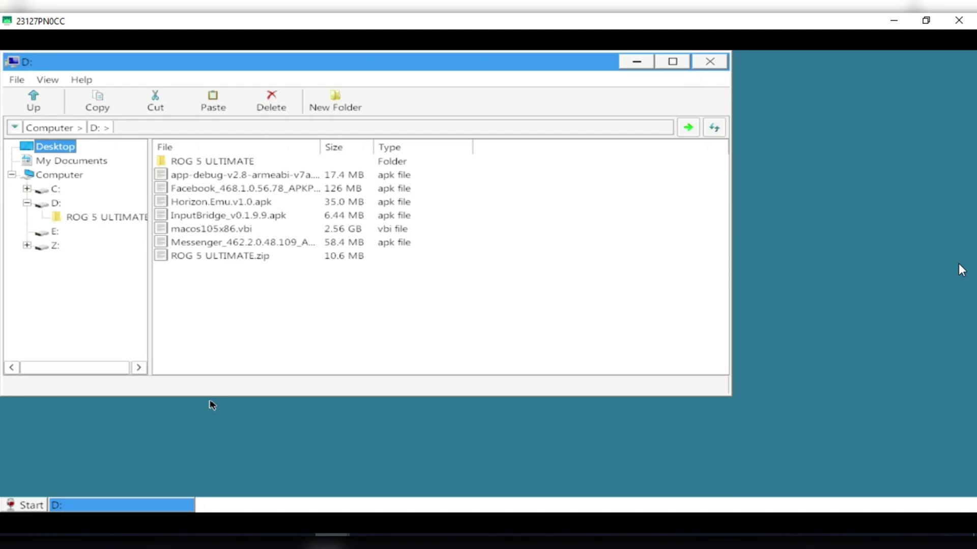
Look through the Wine desktop's start entries and its Control Panel options
left_click(12, 508)
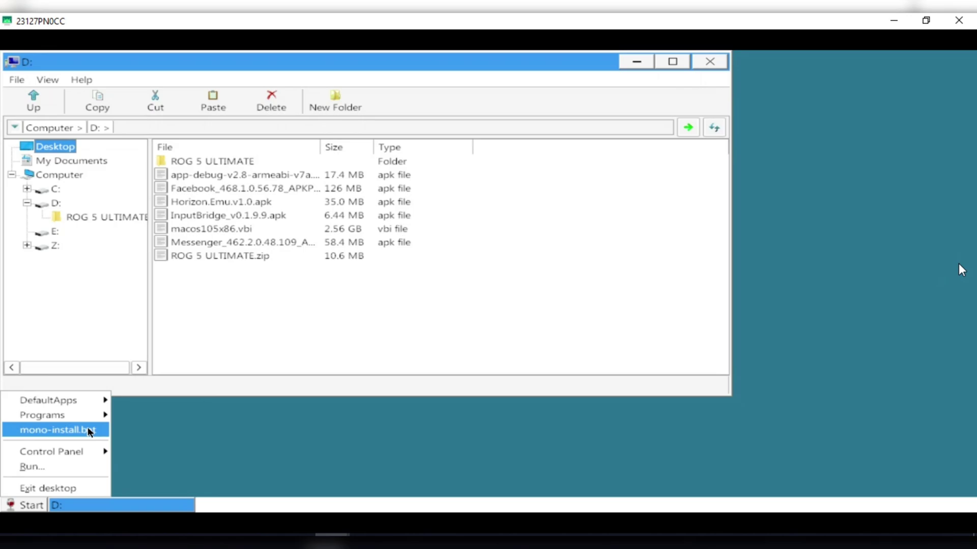
mouse_move(91, 452)
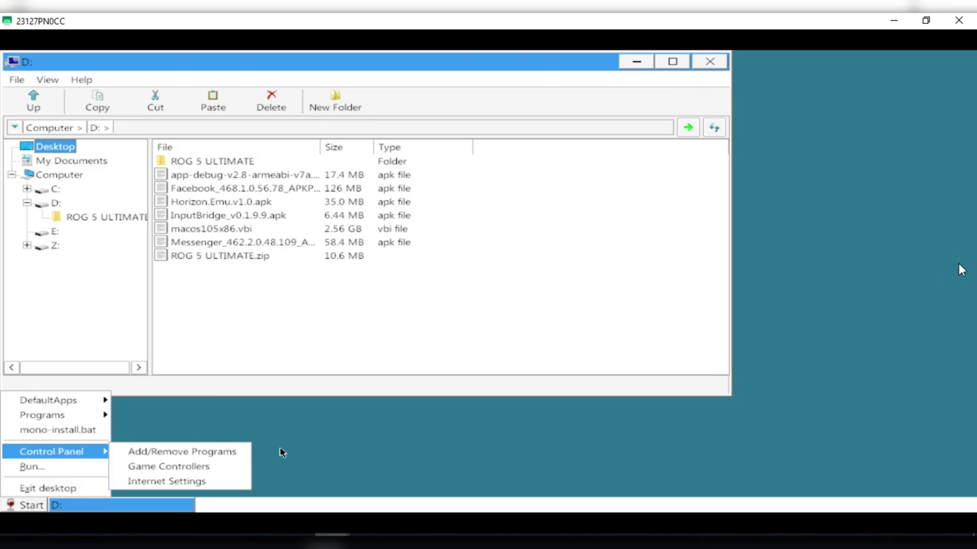